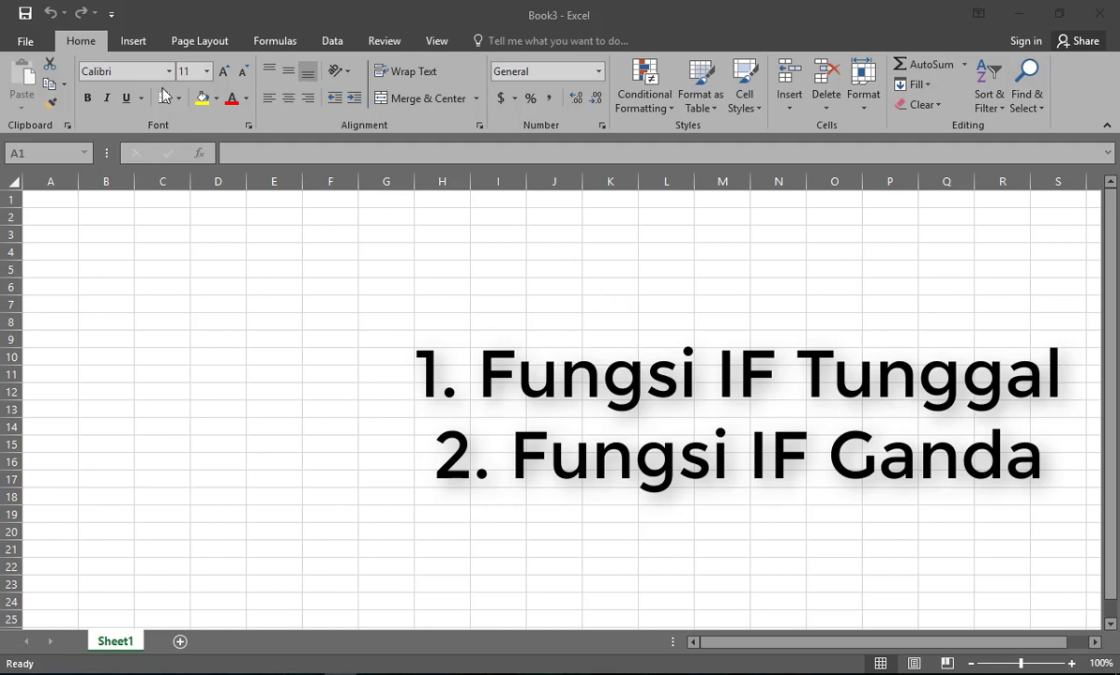
Open the recent workbook "Fungsi If".
{"action": "left_click", "coordinate": [25, 44]}
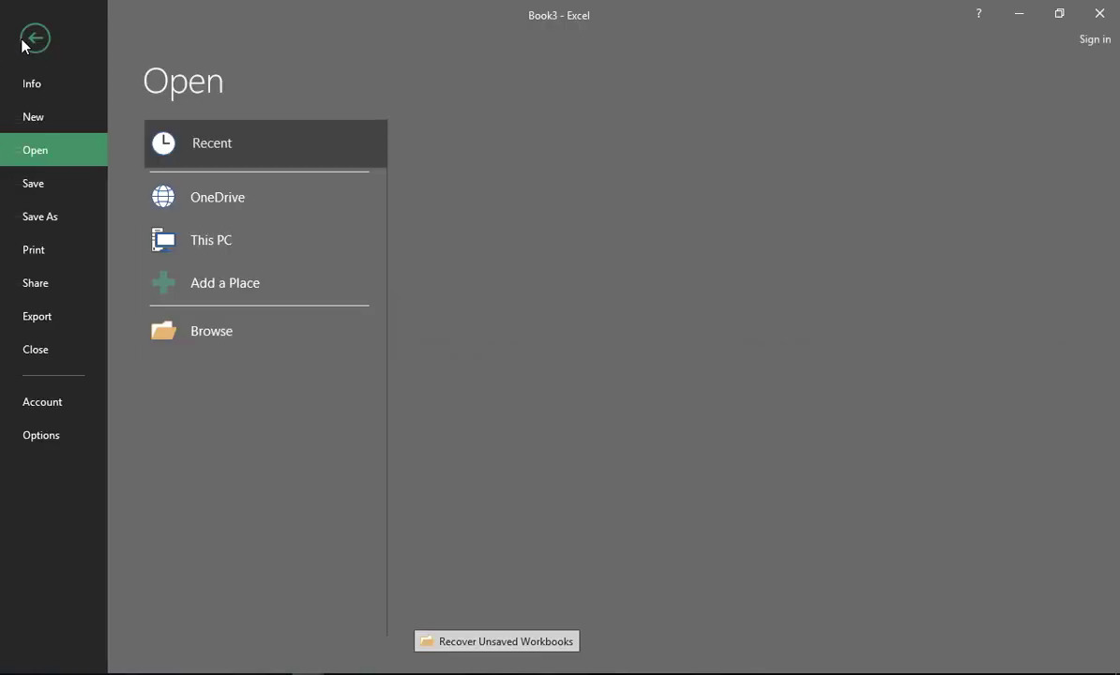
{"action": "left_click", "coordinate": [448, 175]}
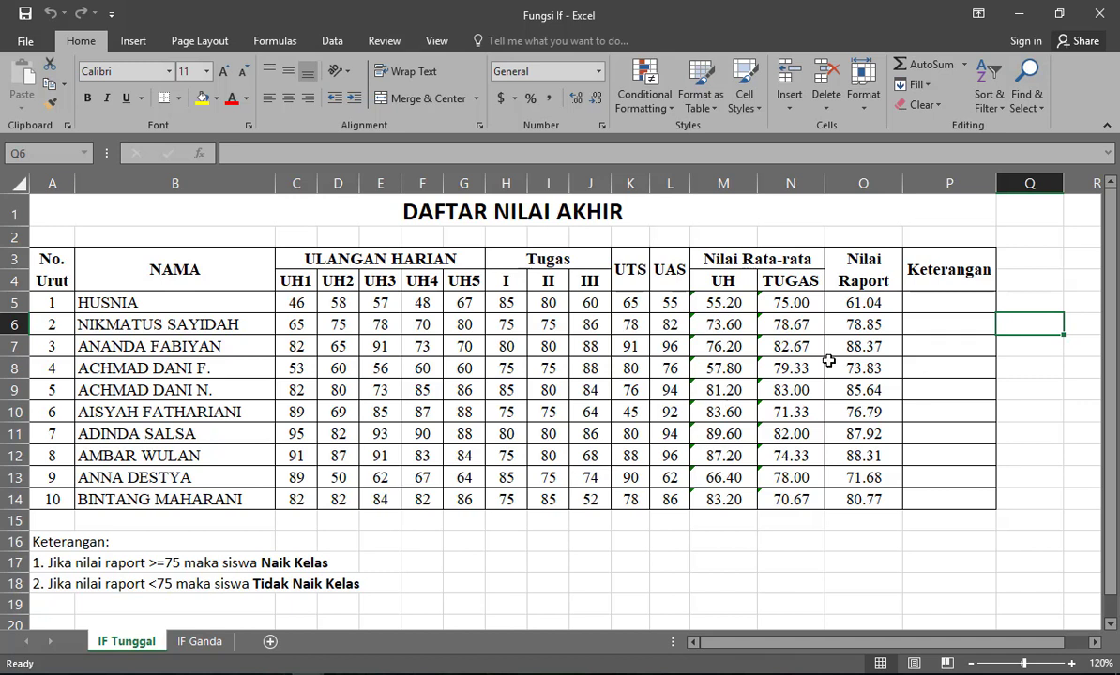
Begin an IF formula in cell P5 of the Keterangan column with the logical test O5>=75.
{"action": "left_click", "coordinate": [925, 301]}
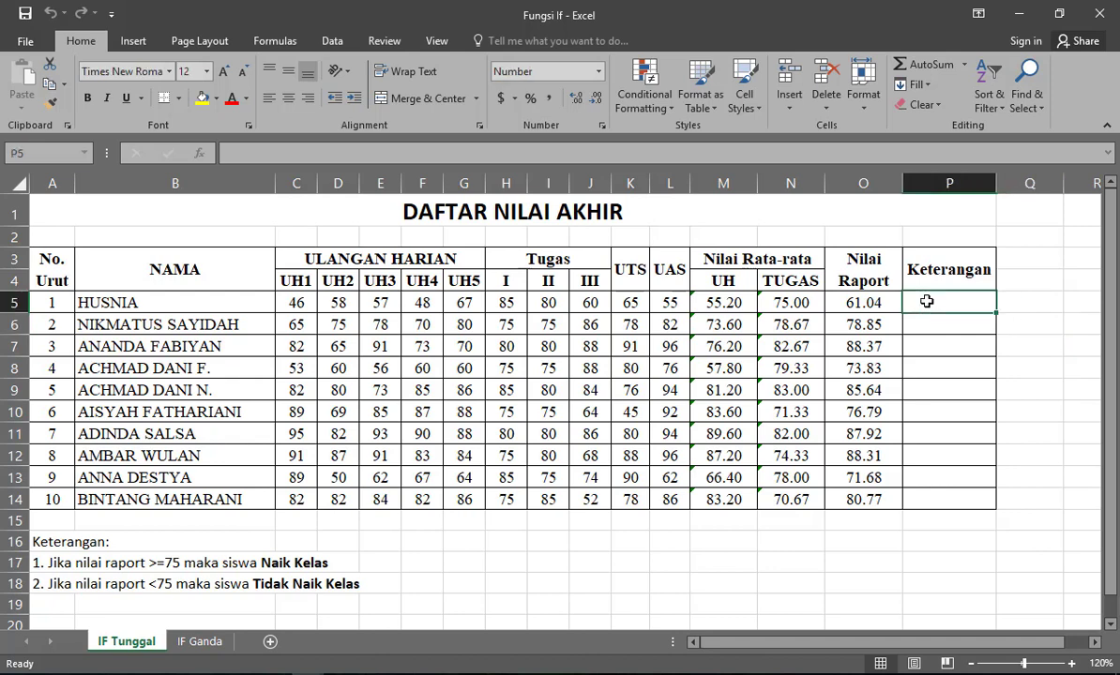
{"action": "type", "text": "="}
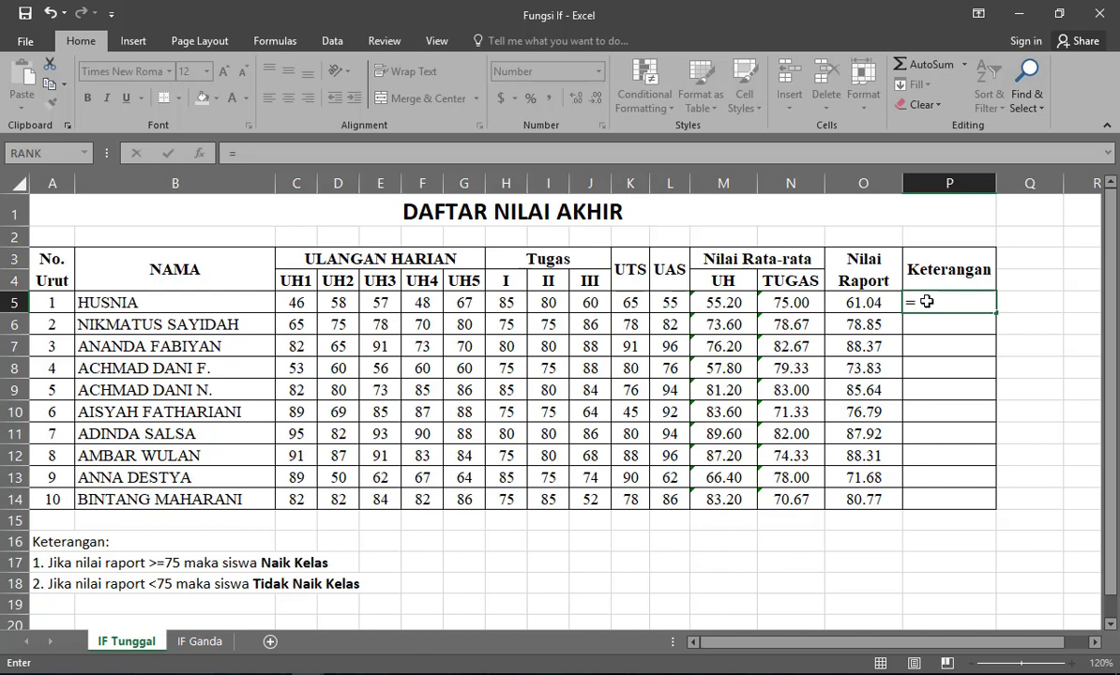
{"action": "type", "text": "IF("}
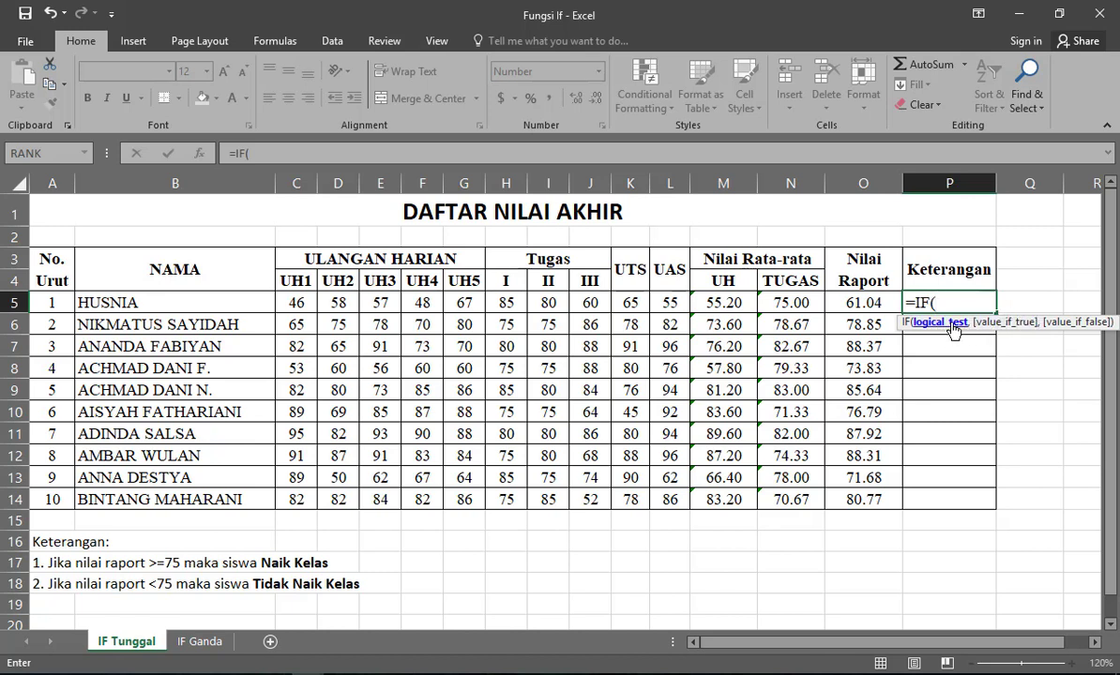
{"action": "left_click", "coordinate": [884, 302]}
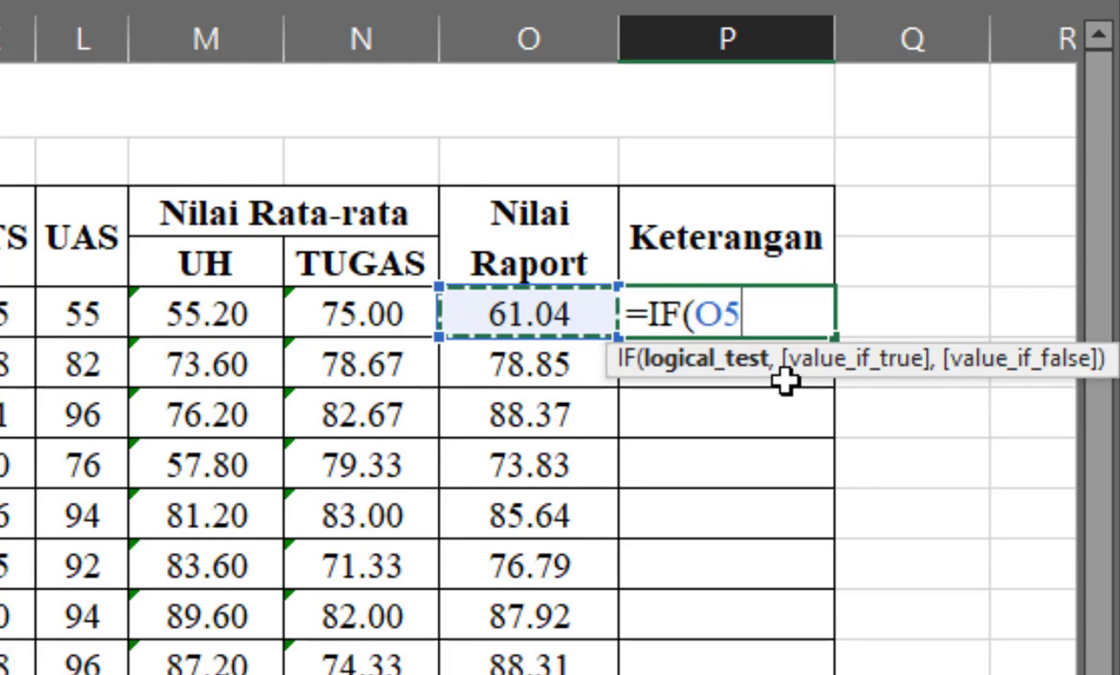
{"action": "type", "text": ","}
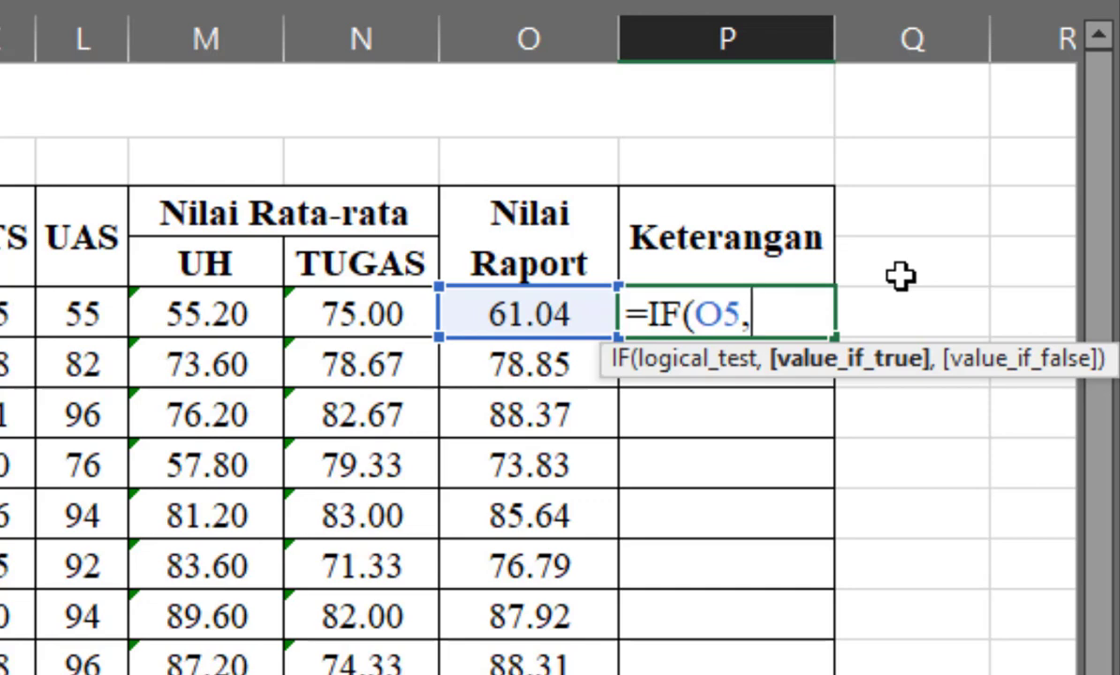
{"action": "key", "text": "BackSpace"}
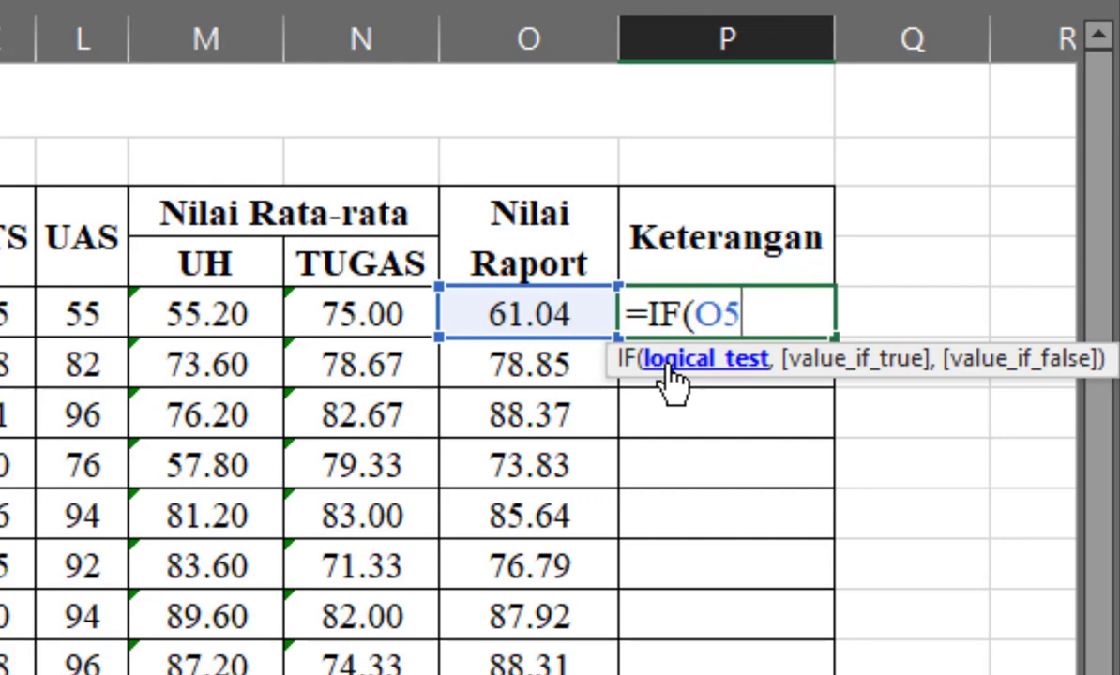
{"action": "type", "text": ">=75"}
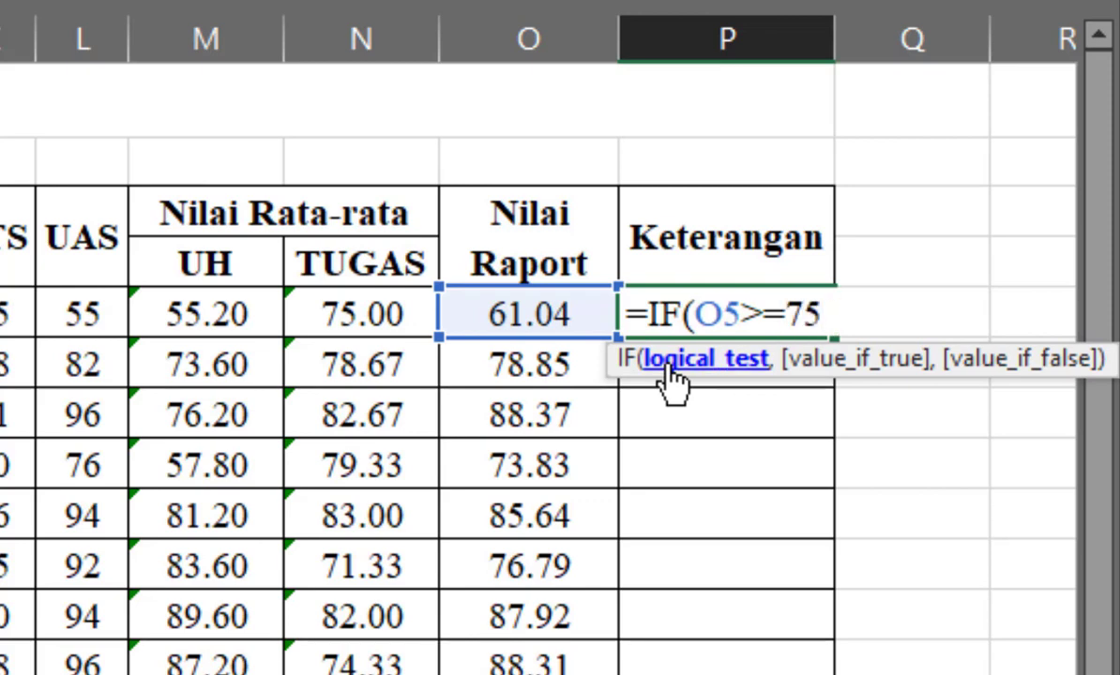
Add the texts "Naik Kelas" and "Tidak Naik Kelas" to the formula as its true and false results.
{"action": "type", "text": "\"Naik "}
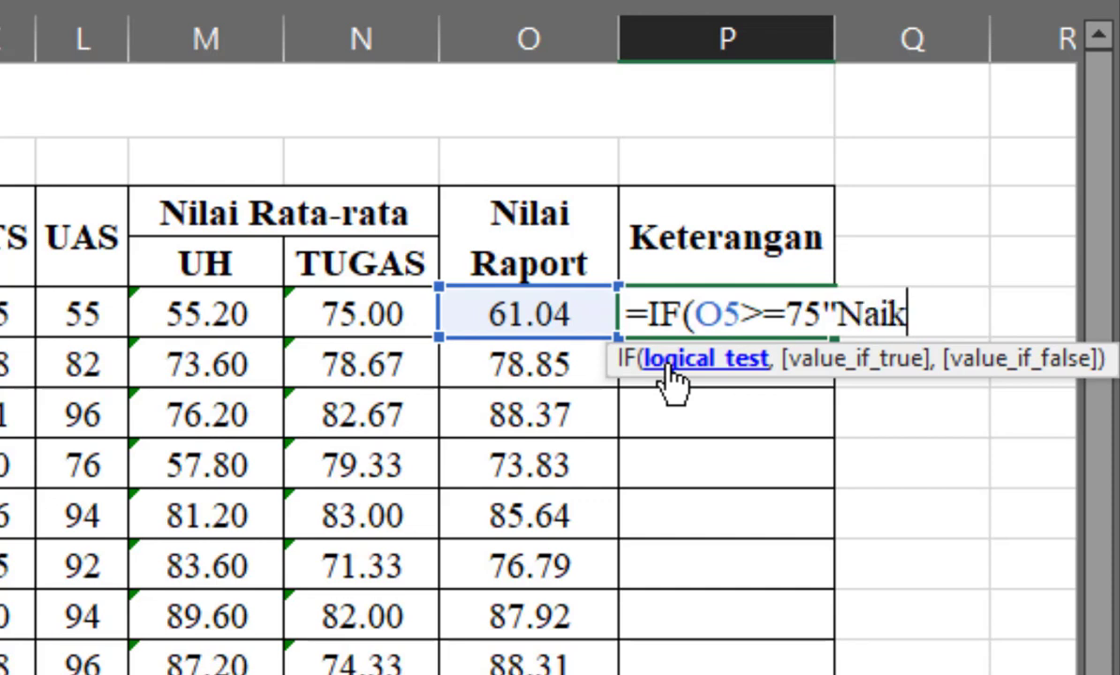
{"action": "type", "text": "Ke"}
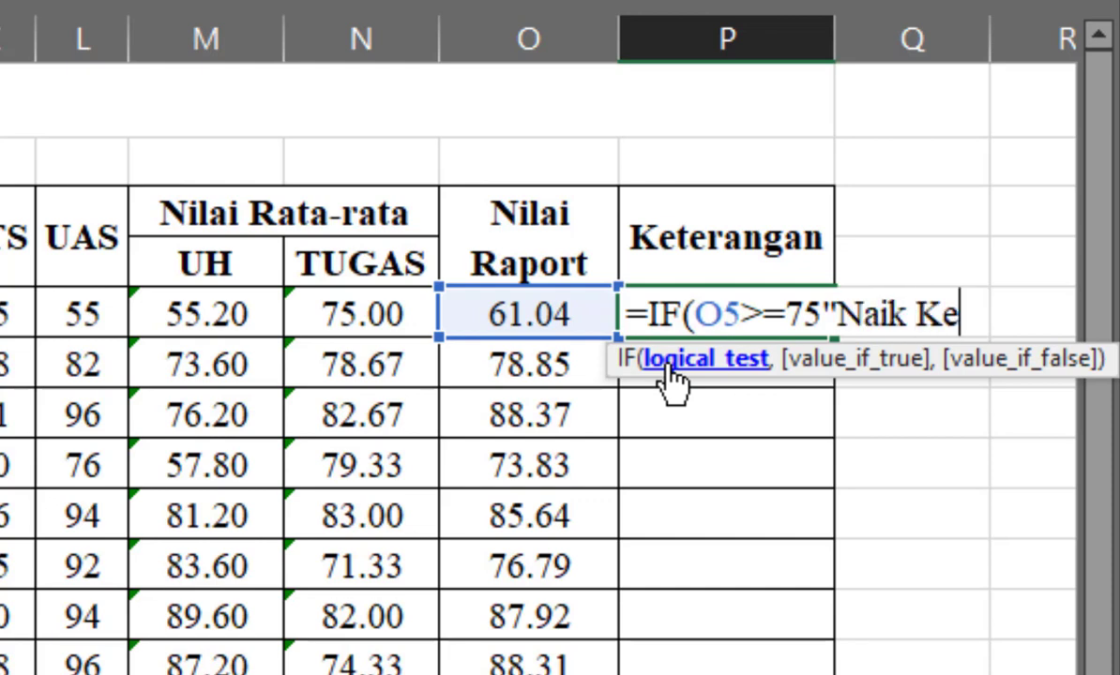
{"action": "type", "text": "las"}
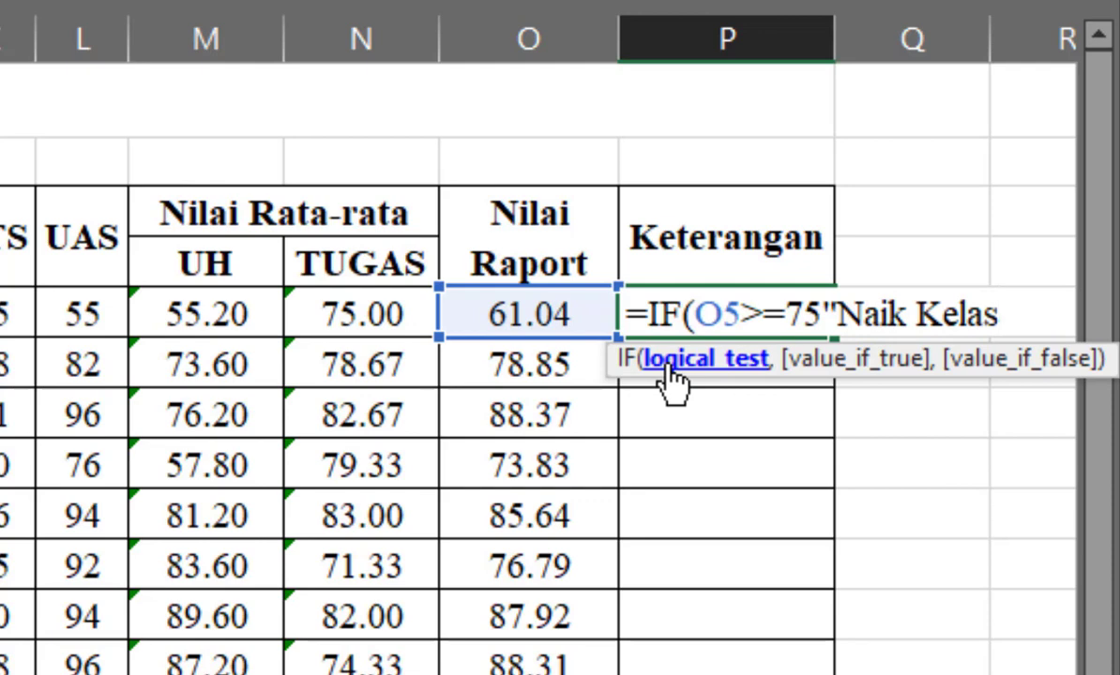
{"action": "type", "text": ",\"T"}
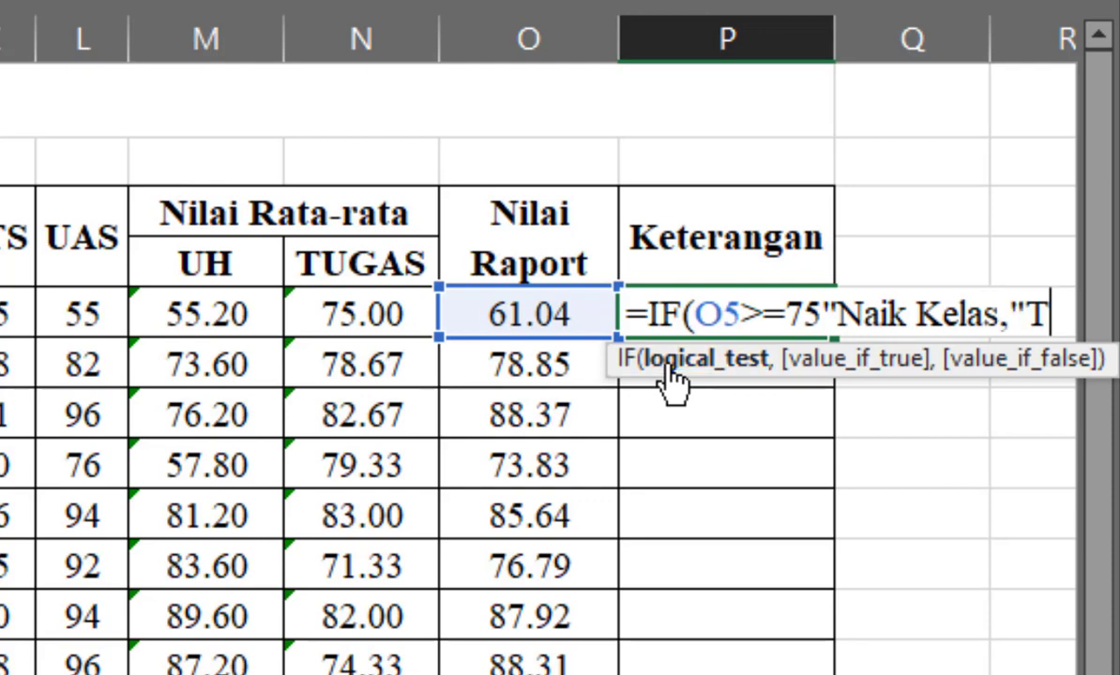
{"action": "type", "text": "ida"}
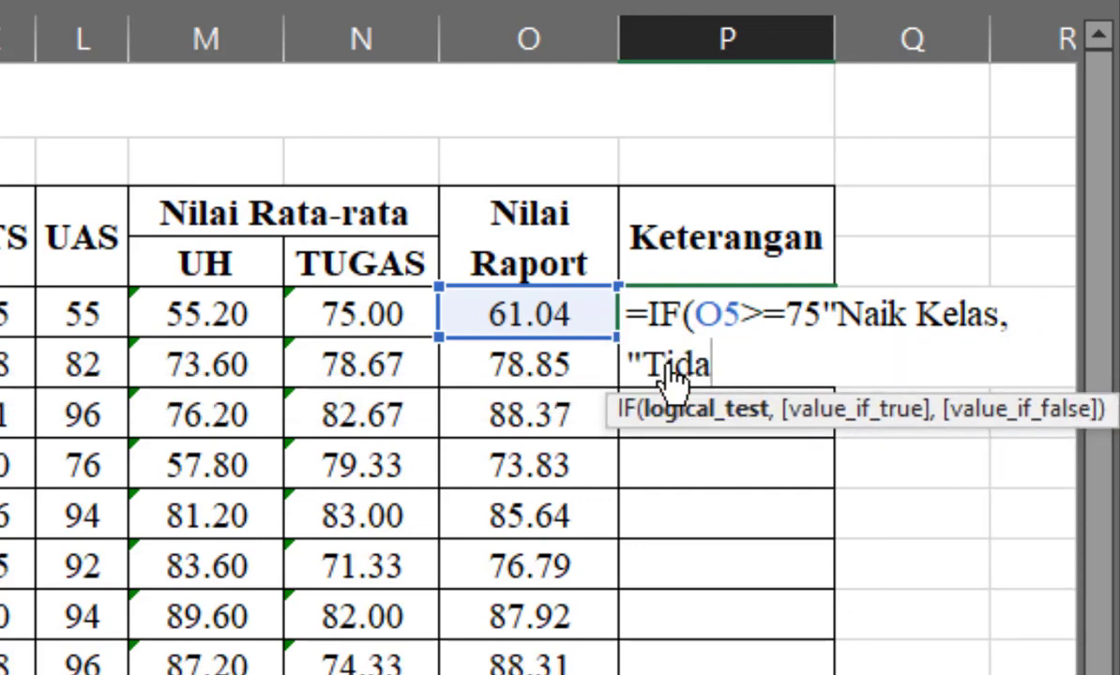
{"action": "type", "text": "k Naik "}
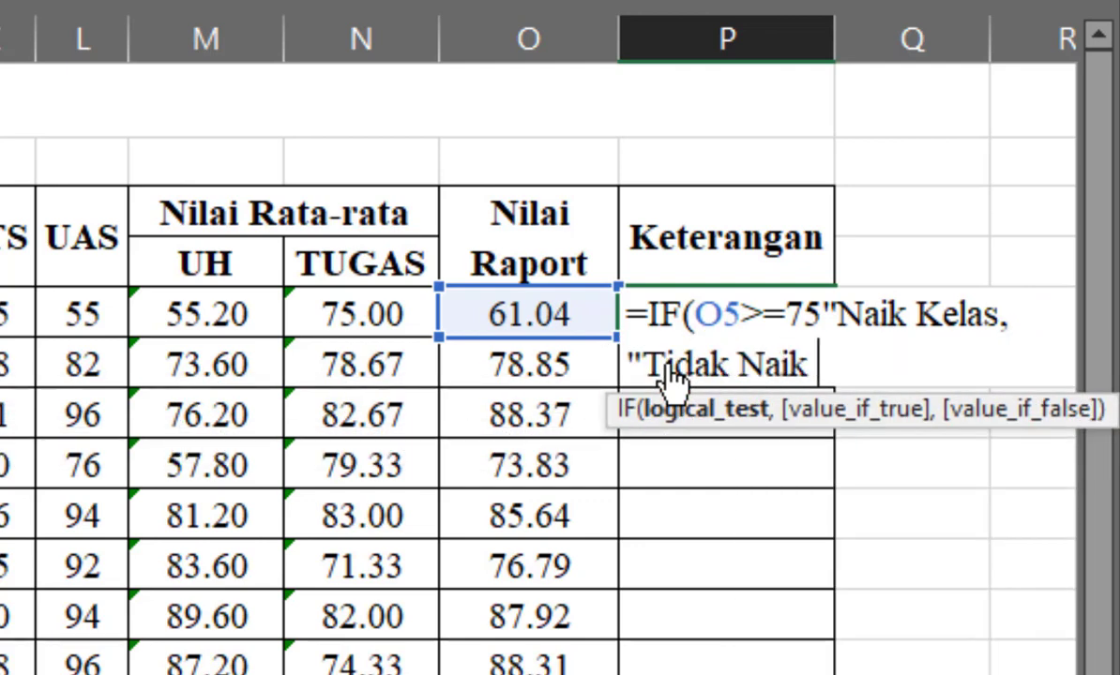
{"action": "type", "text": "Kelas"}
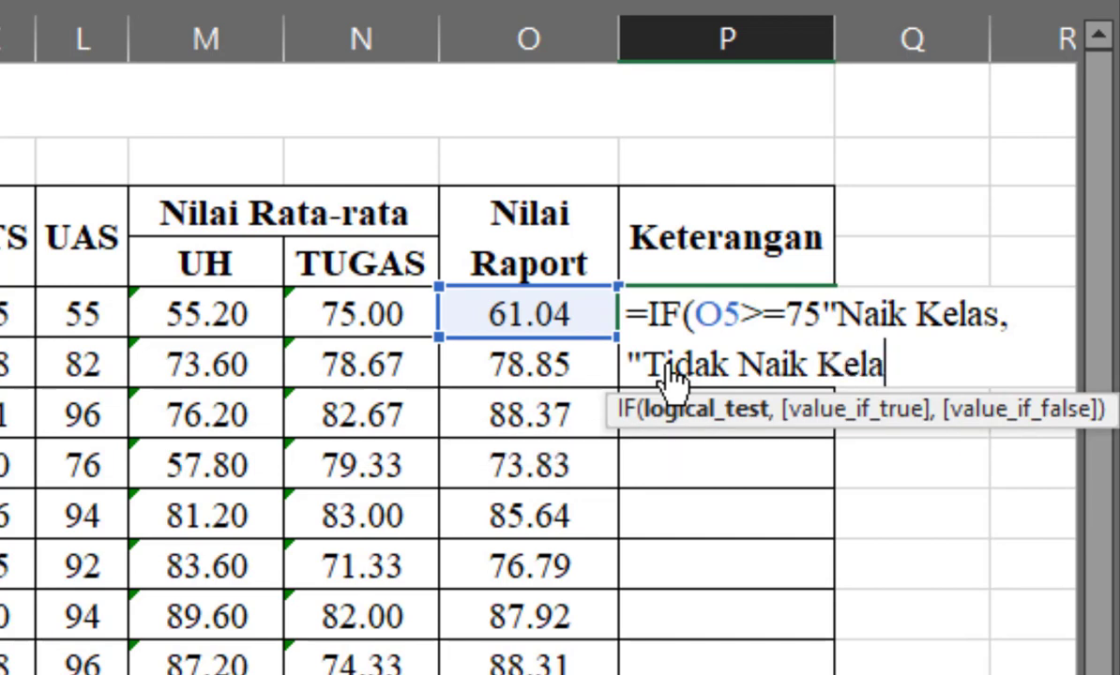
{"action": "type", "text": "\""}
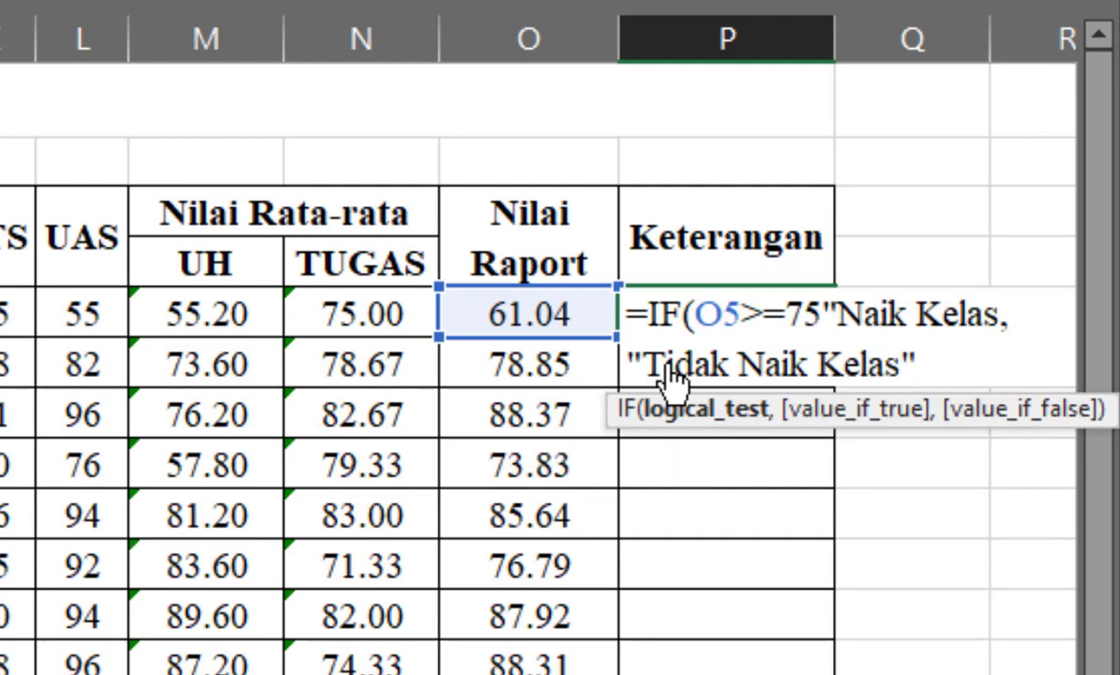
Add the missing quote, comma and closing parenthesis so P5 holds =IF(O5>=75,"Naik Kelas","Tidak Naik Kelas"), and enter the formula.
{"action": "left_click", "coordinate": [1000, 305]}
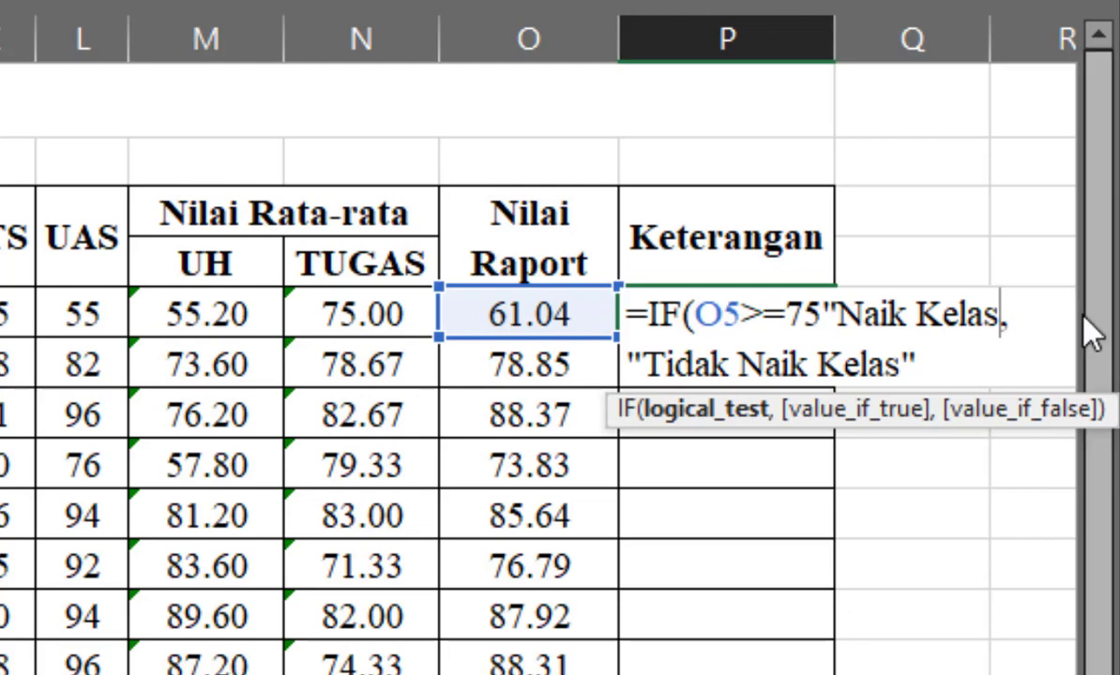
{"action": "type", "text": "\""}
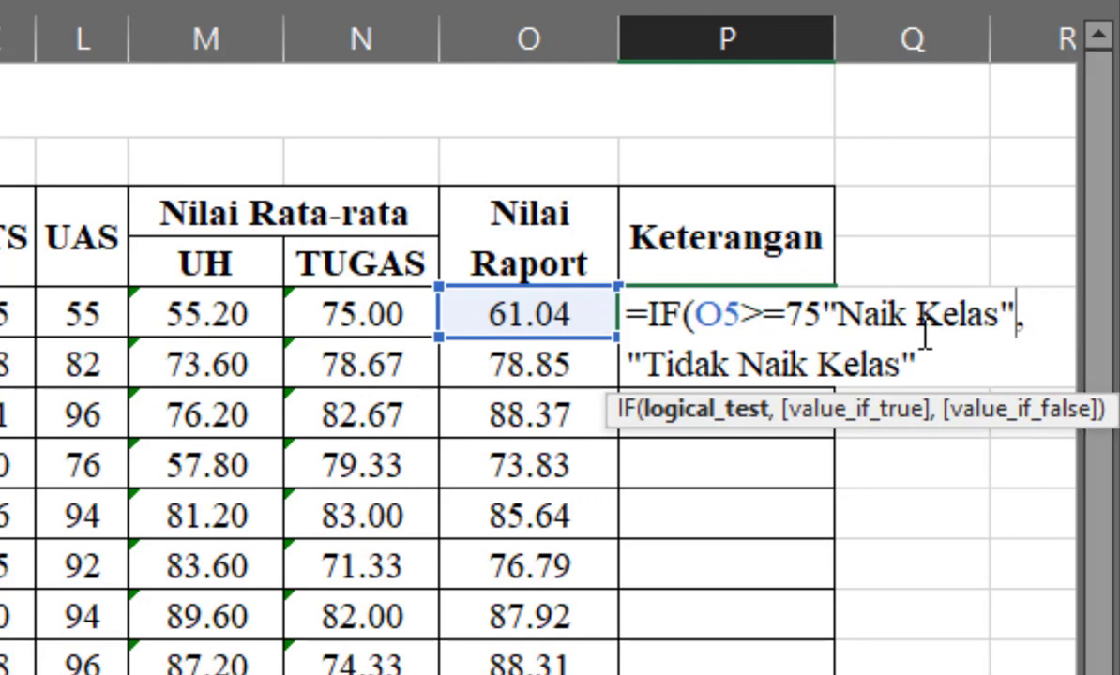
{"action": "left_click", "coordinate": [824, 314]}
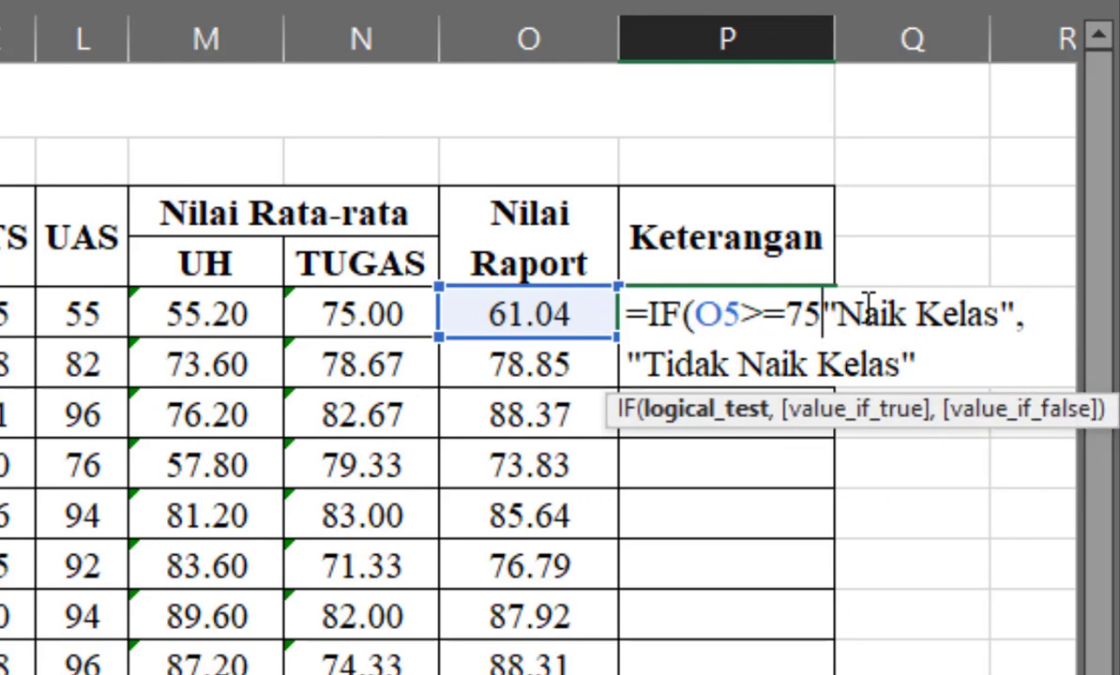
{"action": "type", "text": ","}
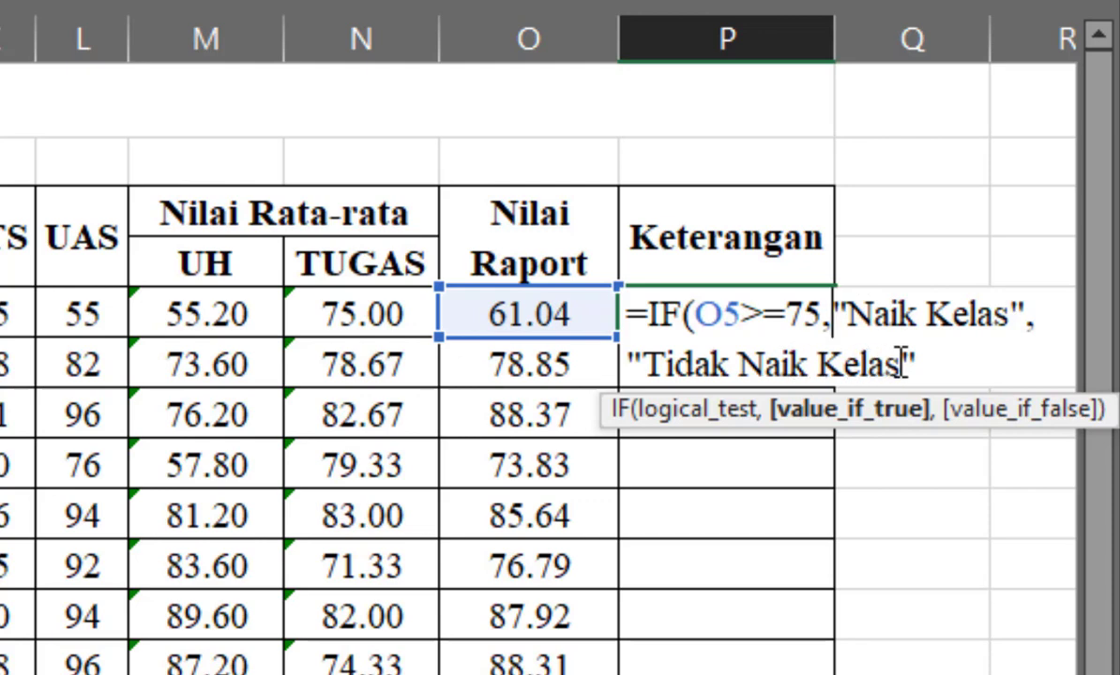
{"action": "left_click", "coordinate": [919, 363]}
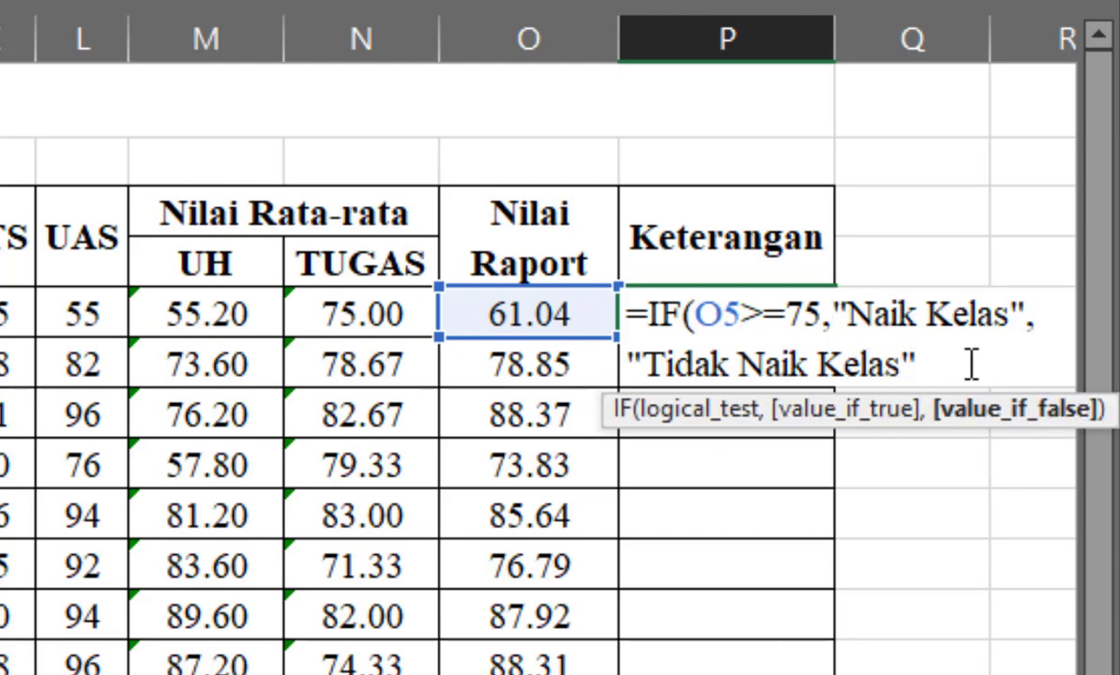
{"action": "type", "text": ")"}
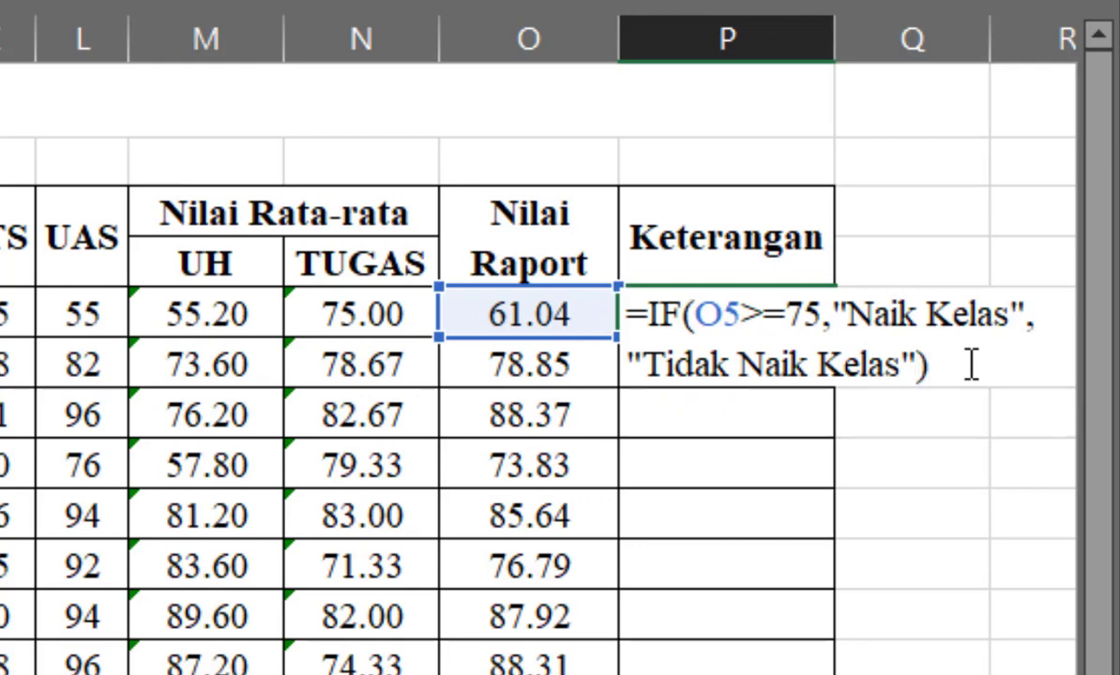
{"action": "key", "text": "Return"}
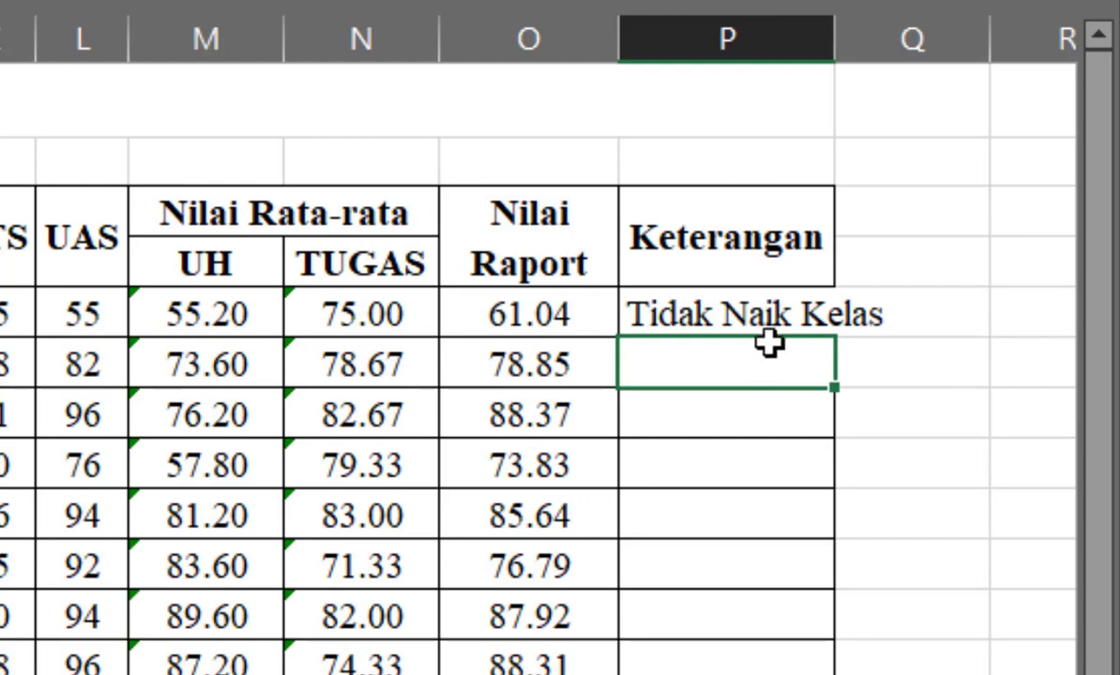
Widen column P to fit its text and fill the P5 formula down to P14.
{"action": "left_click", "coordinate": [767, 315]}
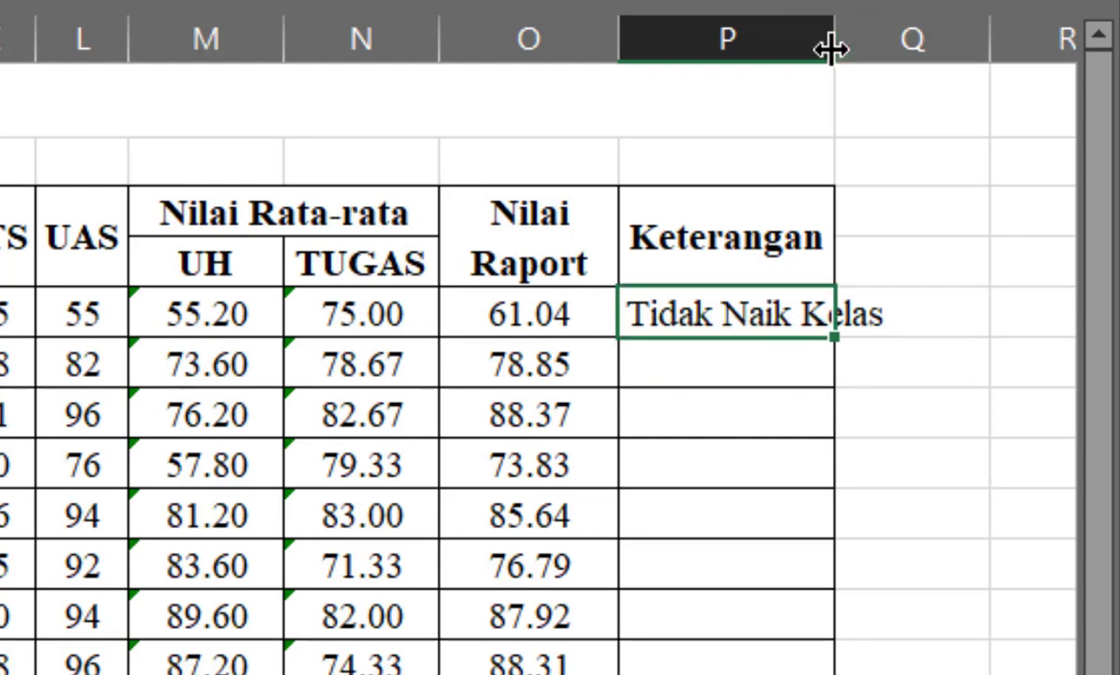
{"action": "left_click_drag", "start_coordinate": [830, 49], "coordinate": [892, 49]}
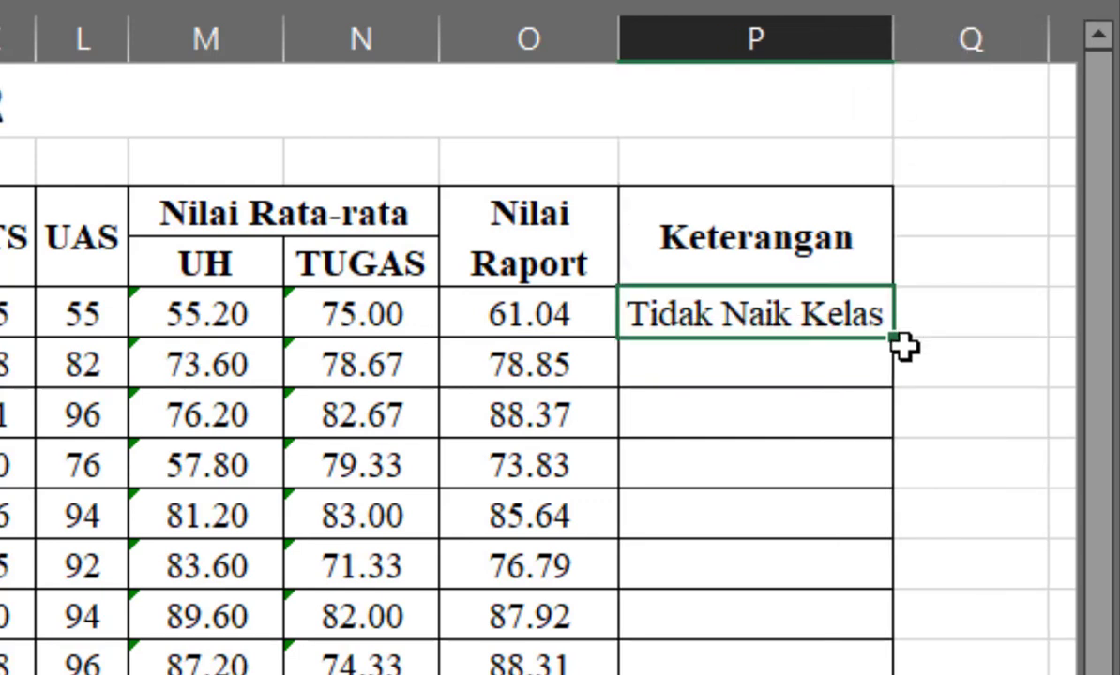
{"action": "left_click_drag", "start_coordinate": [894, 340], "coordinate": [914, 674]}
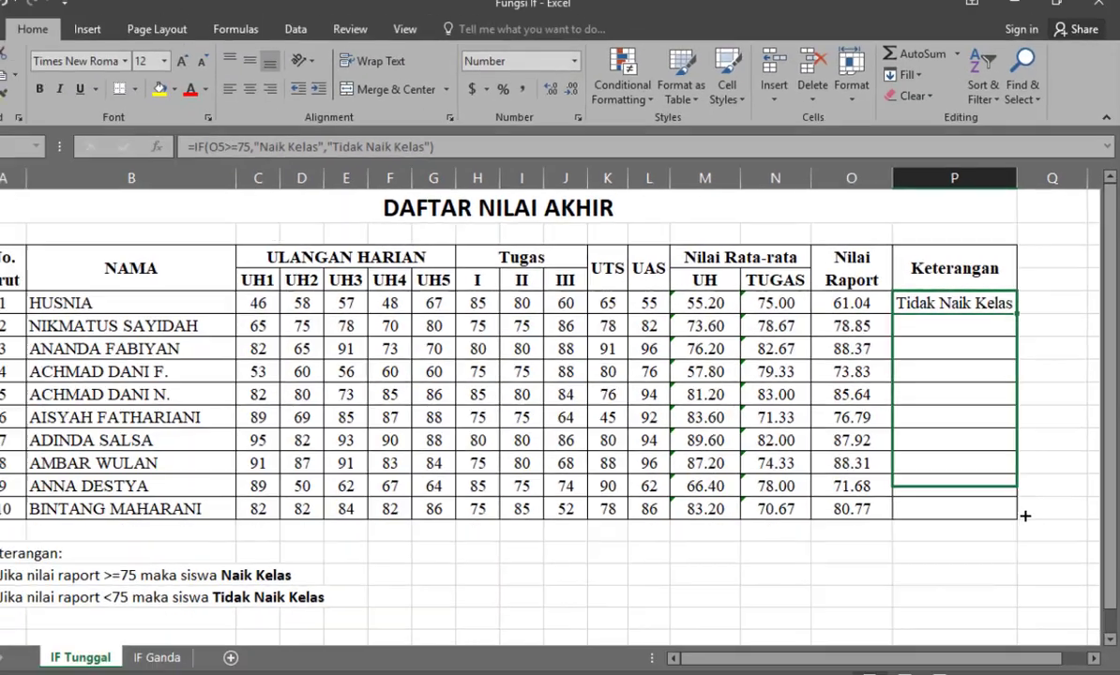
{"action": "left_click_drag", "start_coordinate": [1025, 515], "coordinate": [1016, 509]}
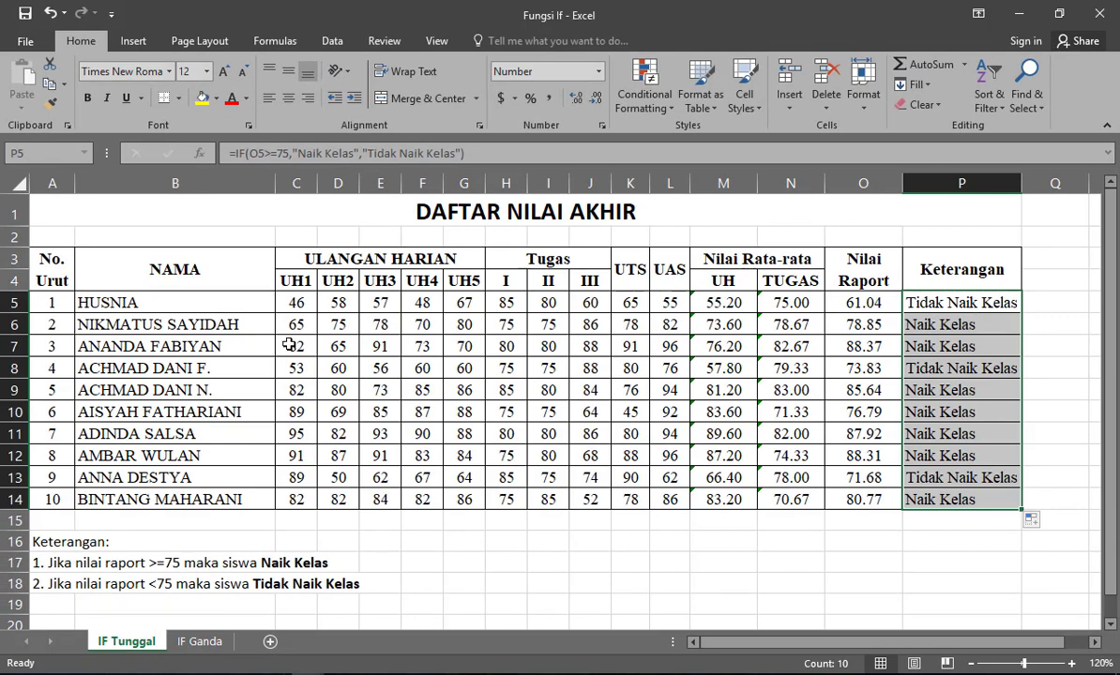
{"action": "left_click_drag", "start_coordinate": [885, 303], "coordinate": [887, 306]}
{"action": "left_click", "coordinate": [887, 306]}
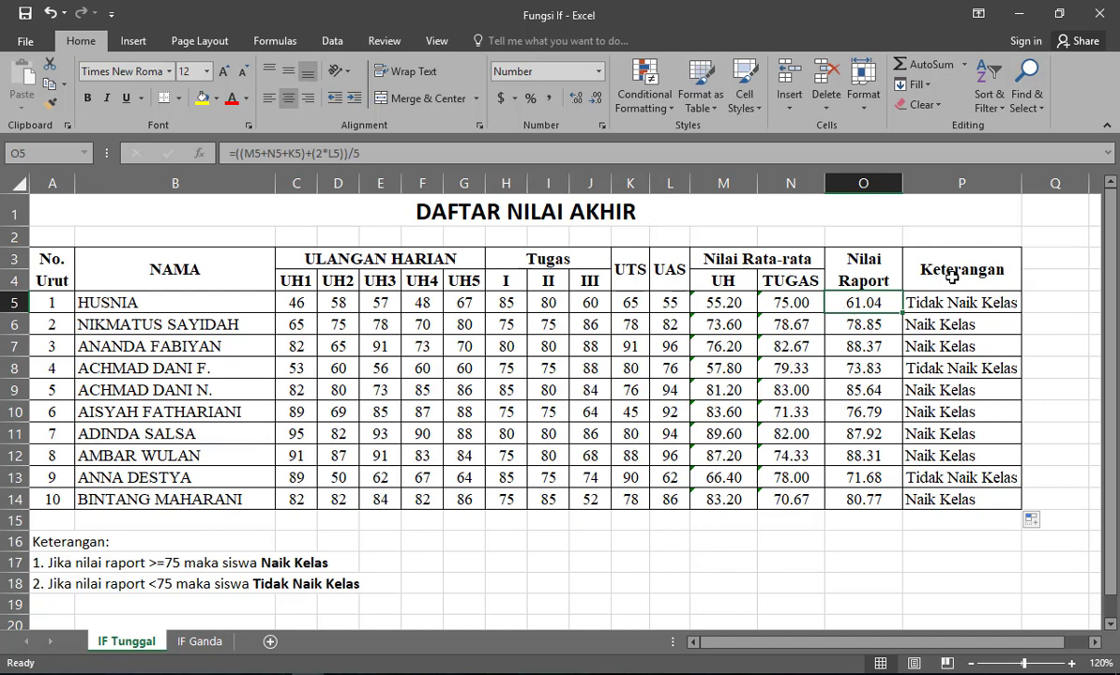
{"action": "left_click", "coordinate": [959, 307]}
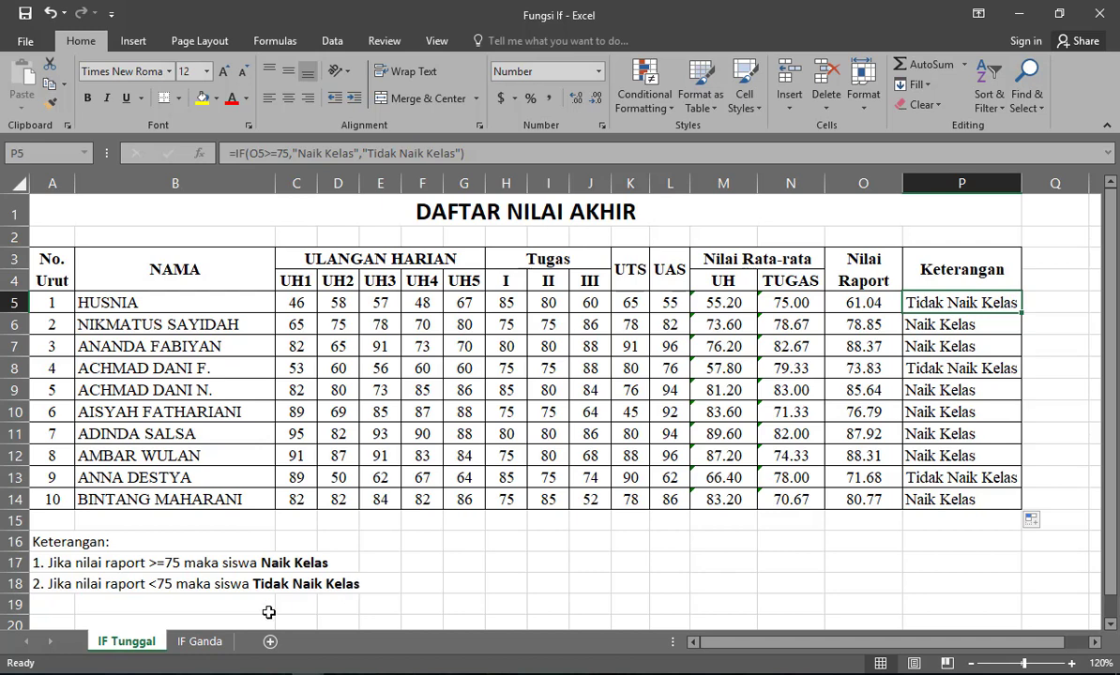
On the IF Ganda sheet, begin an IF formula in cell P5 of the Predikat column with the logical test O5>=85.
{"action": "left_click", "coordinate": [194, 643]}
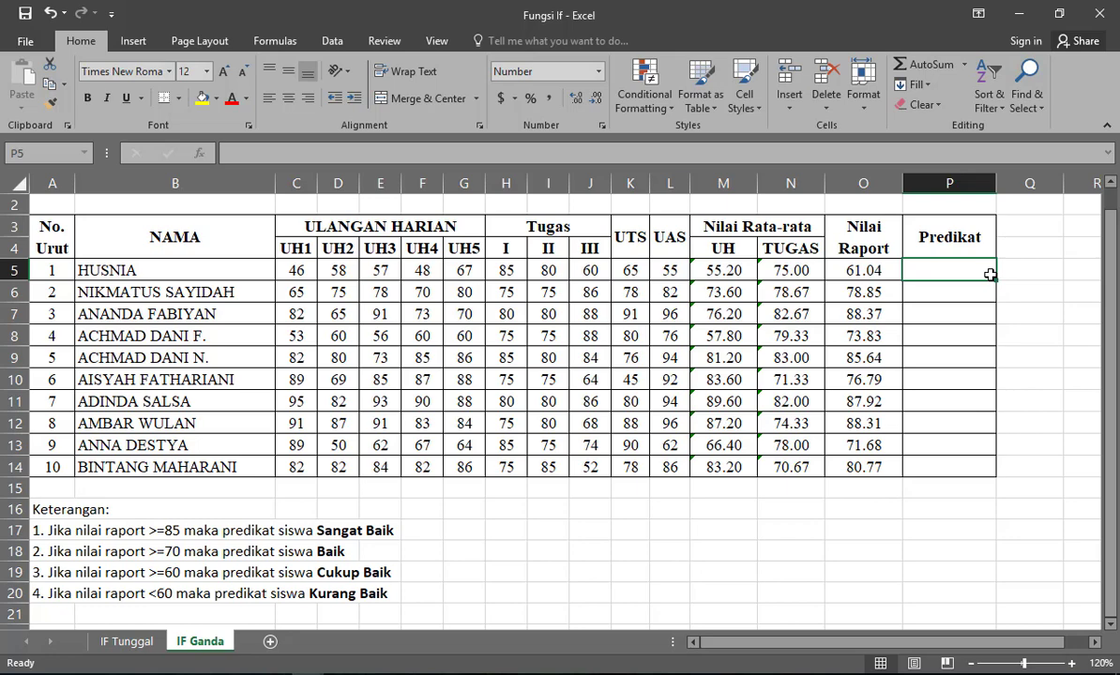
{"action": "type", "text": "="}
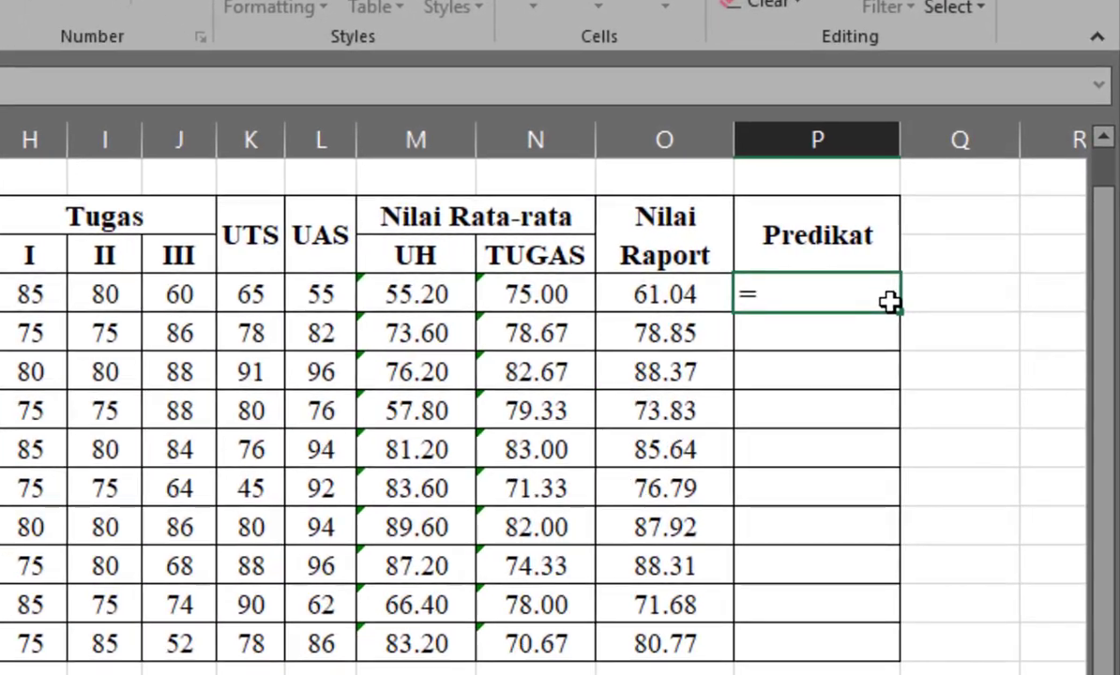
{"action": "type", "text": "IF"}
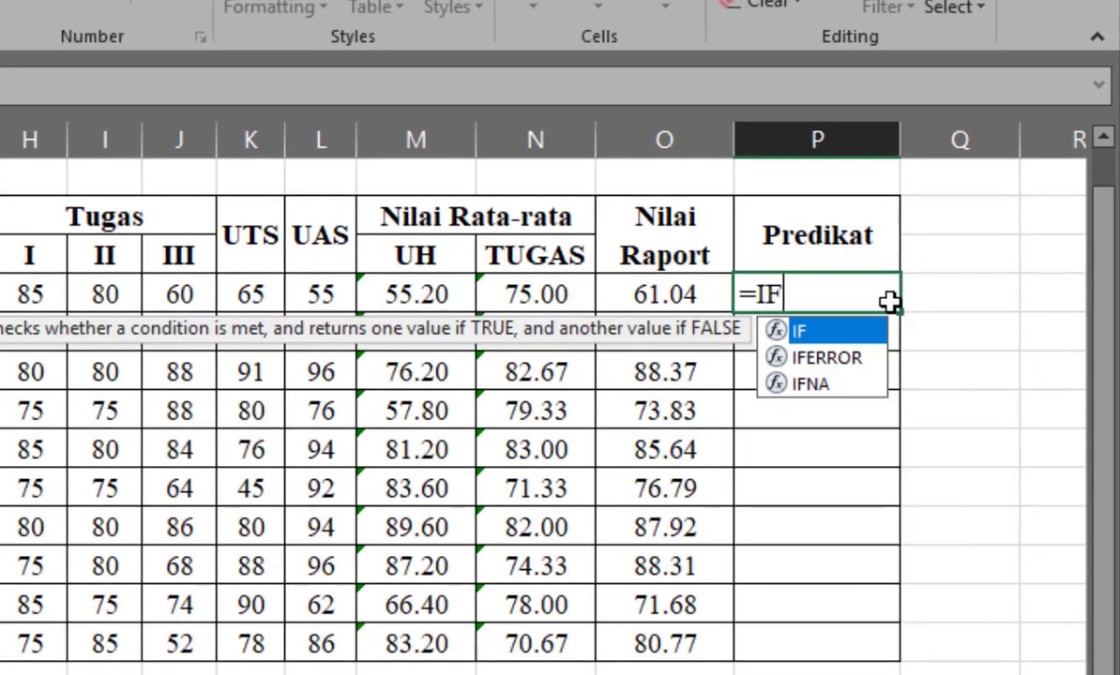
{"action": "type", "text": "("}
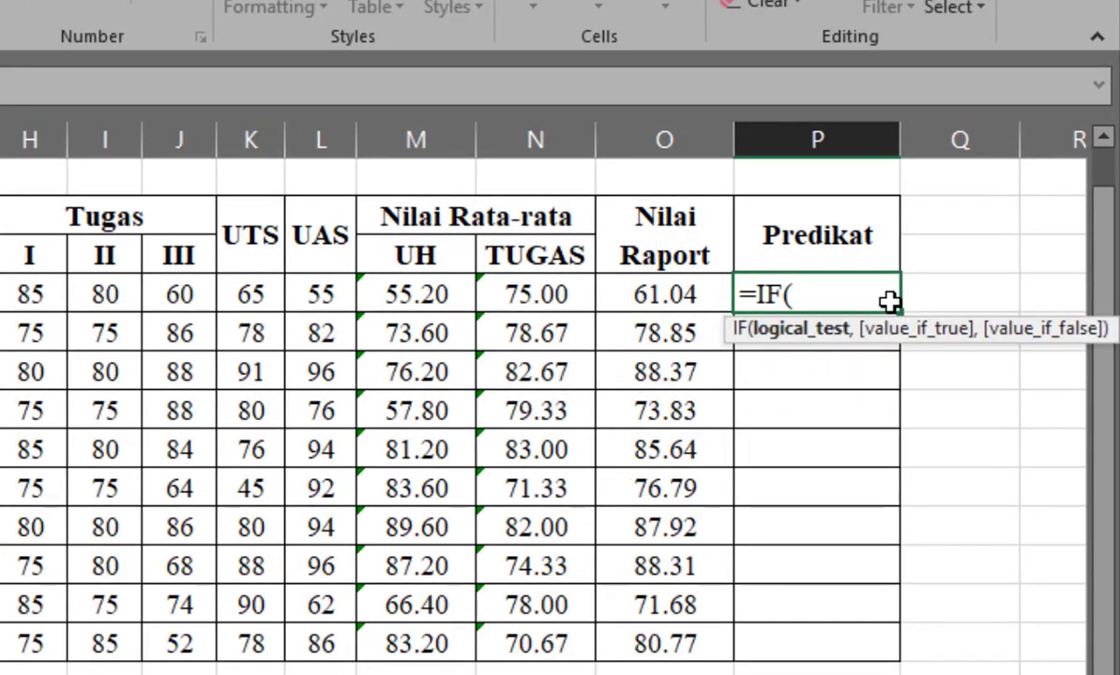
{"action": "left_click", "coordinate": [681, 293]}
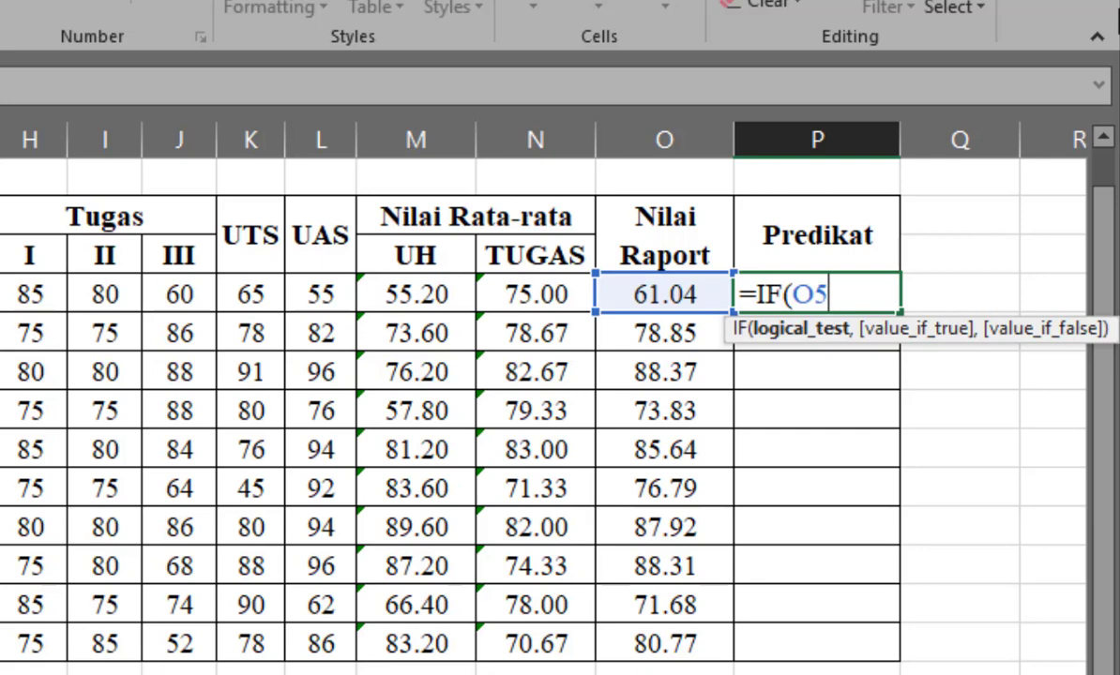
{"action": "type", "text": ">=85"}
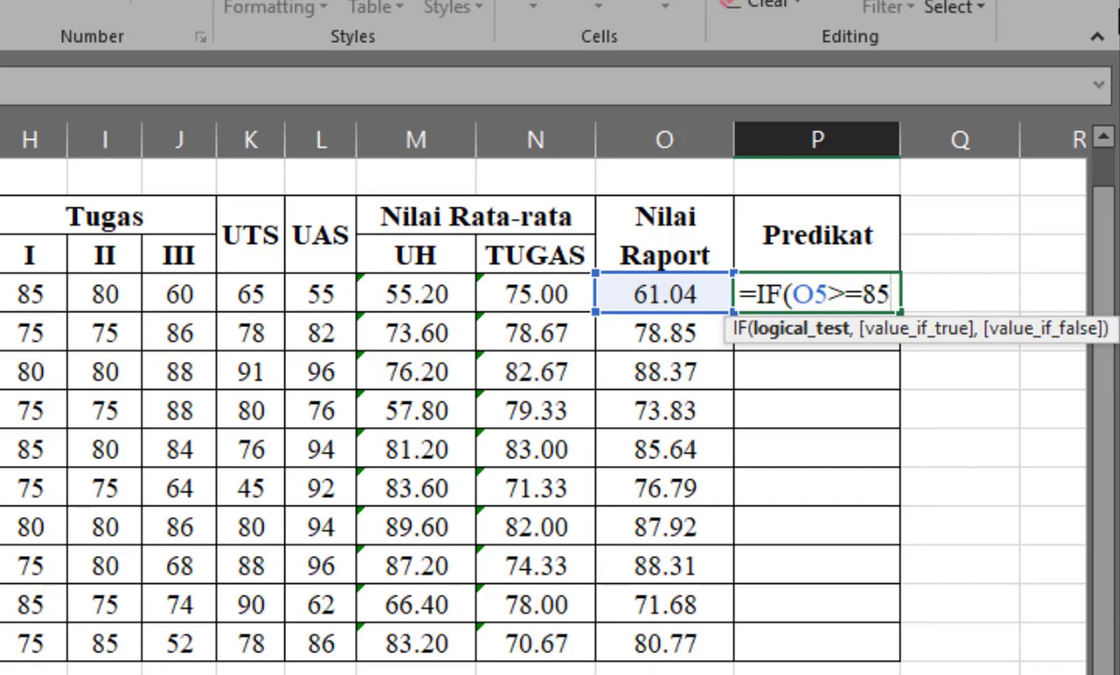
Add the text "Sangat Baik" as the formula's true result, followed by a comma for the false argument.
{"action": "type", "text": "'\""}
{"action": "key", "text": "BackSpace"}
{"action": "key", "text": "BackSpace"}
{"action": "type", "text": ",\""}
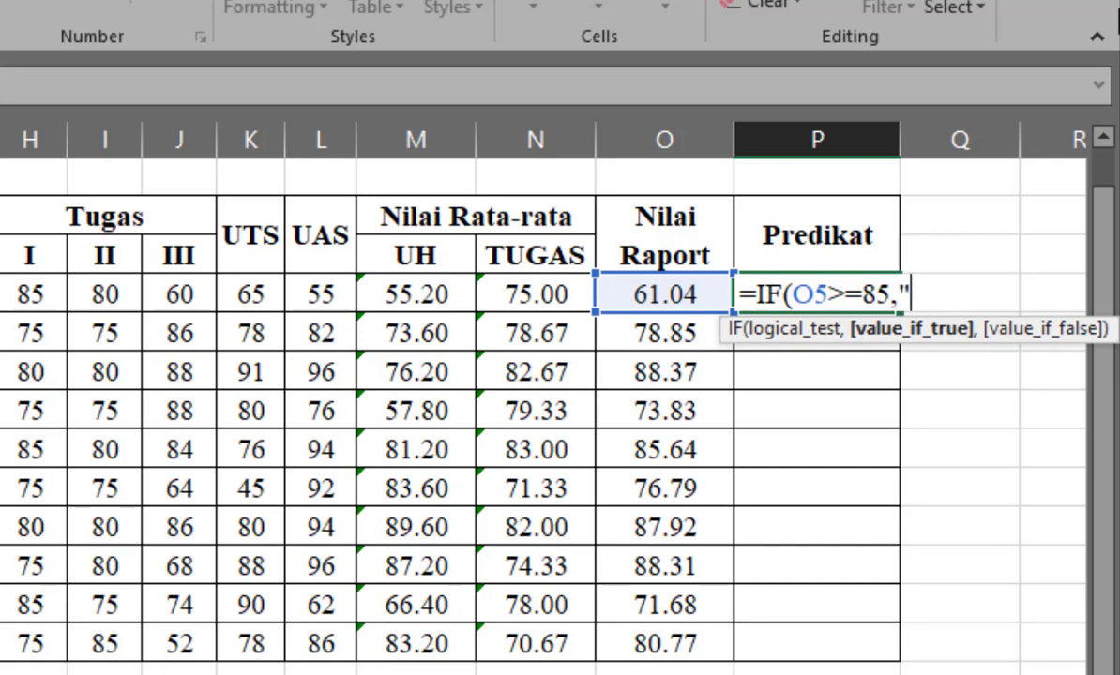
{"action": "type", "text": "Sang"}
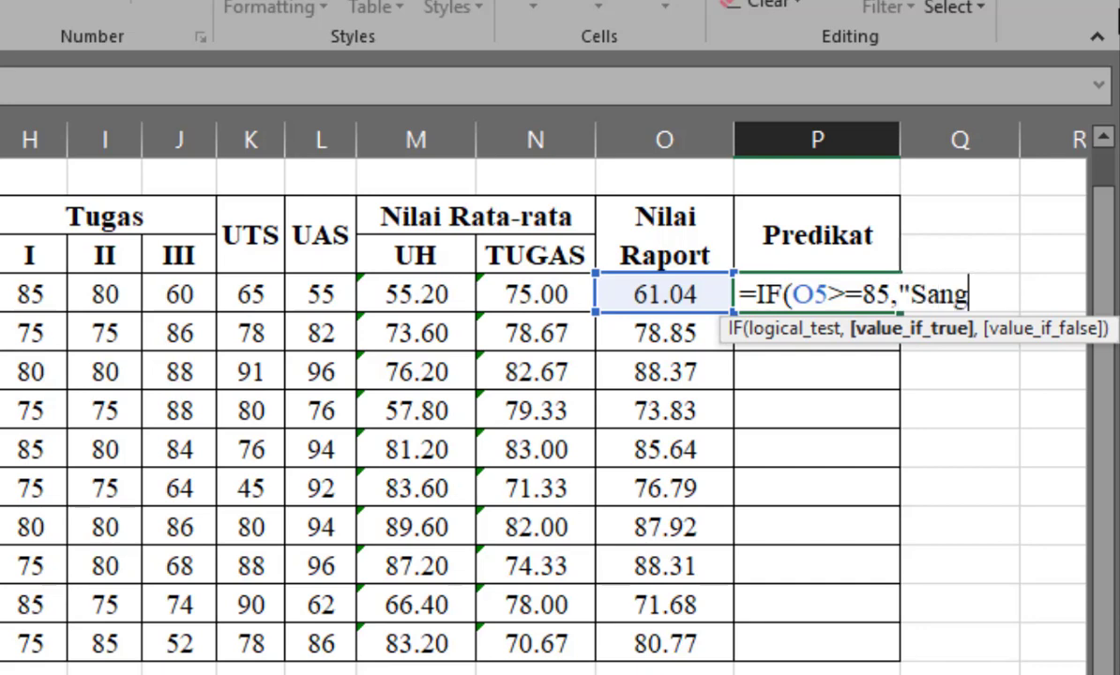
{"action": "type", "text": "at B"}
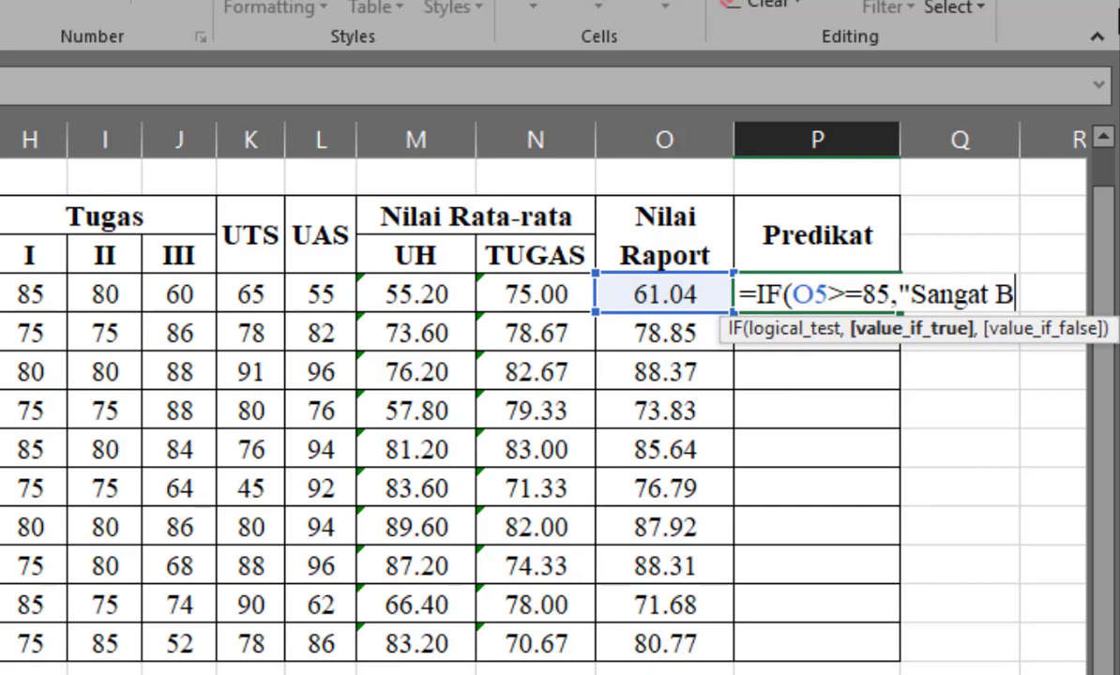
{"action": "type", "text": "aik\""}
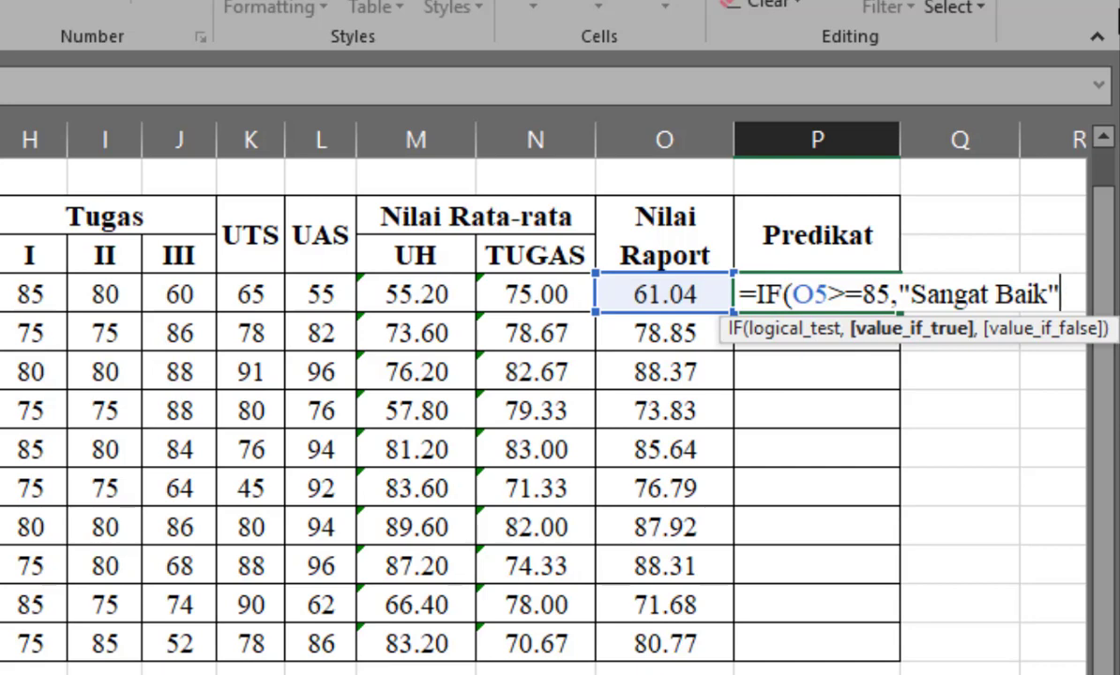
{"action": "type", "text": ","}
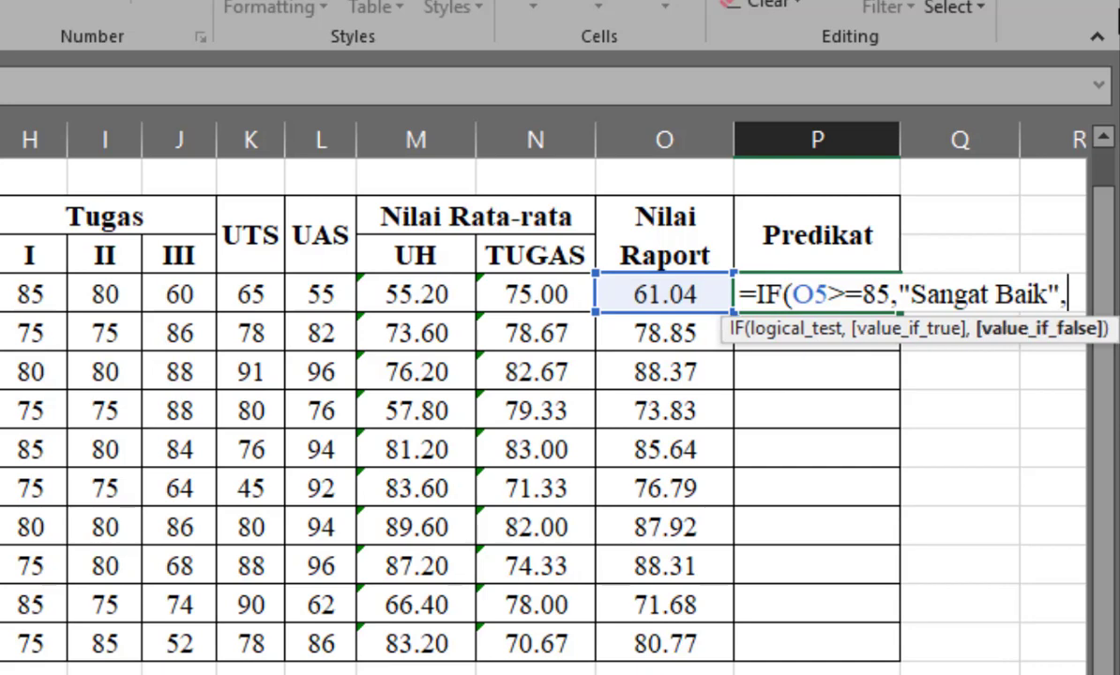
Nest a second IF as the false argument, testing O5>=70 with "Baik" as its true result.
{"action": "type", "text": "IF"}
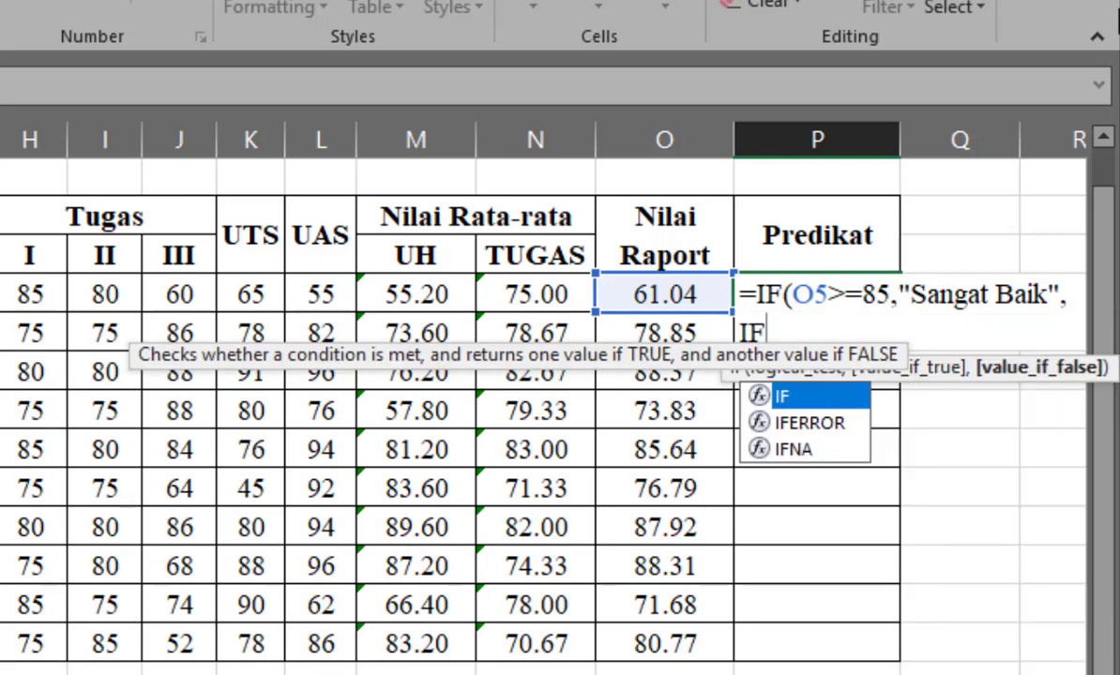
{"action": "type", "text": "("}
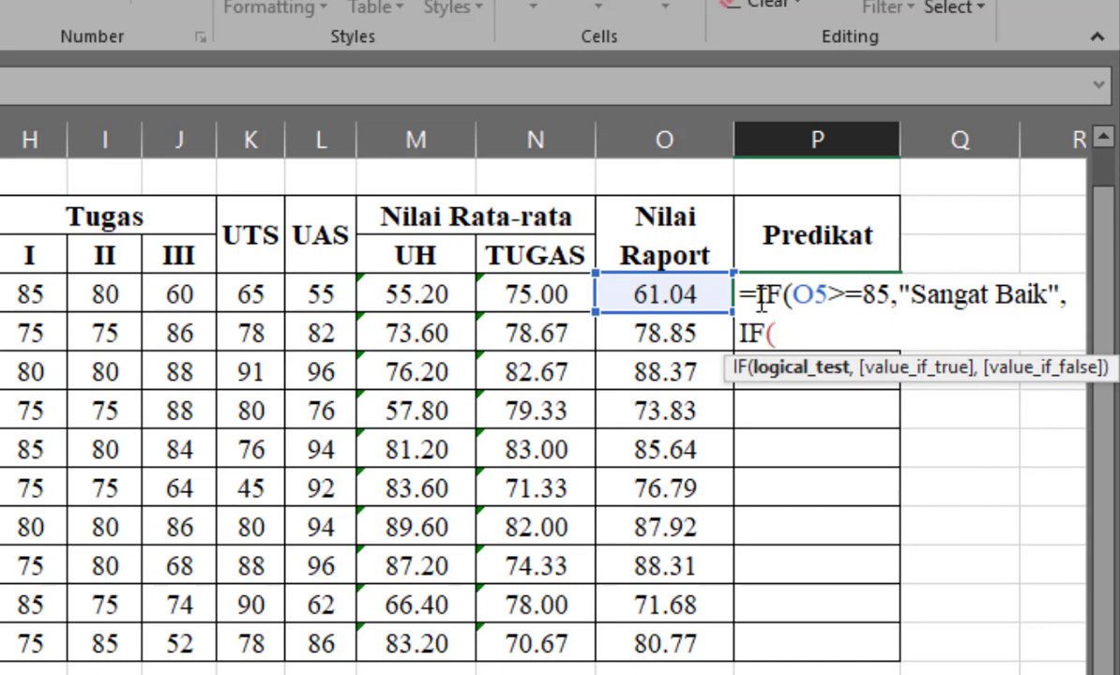
{"action": "left_click", "coordinate": [655, 293]}
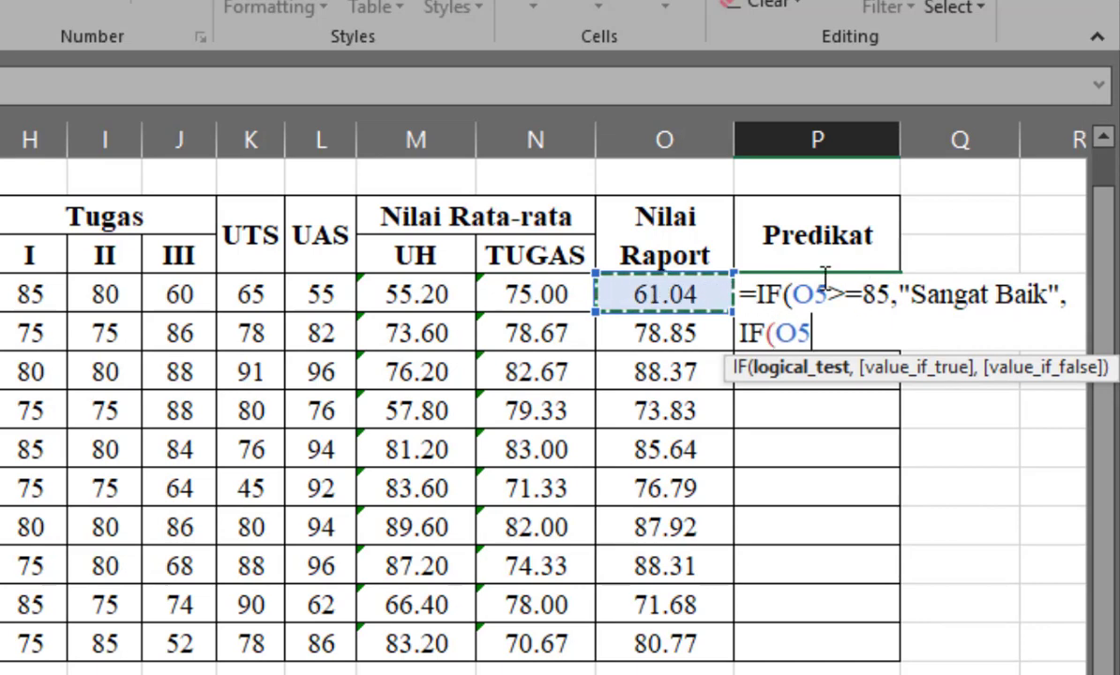
{"action": "type", "text": ">="}
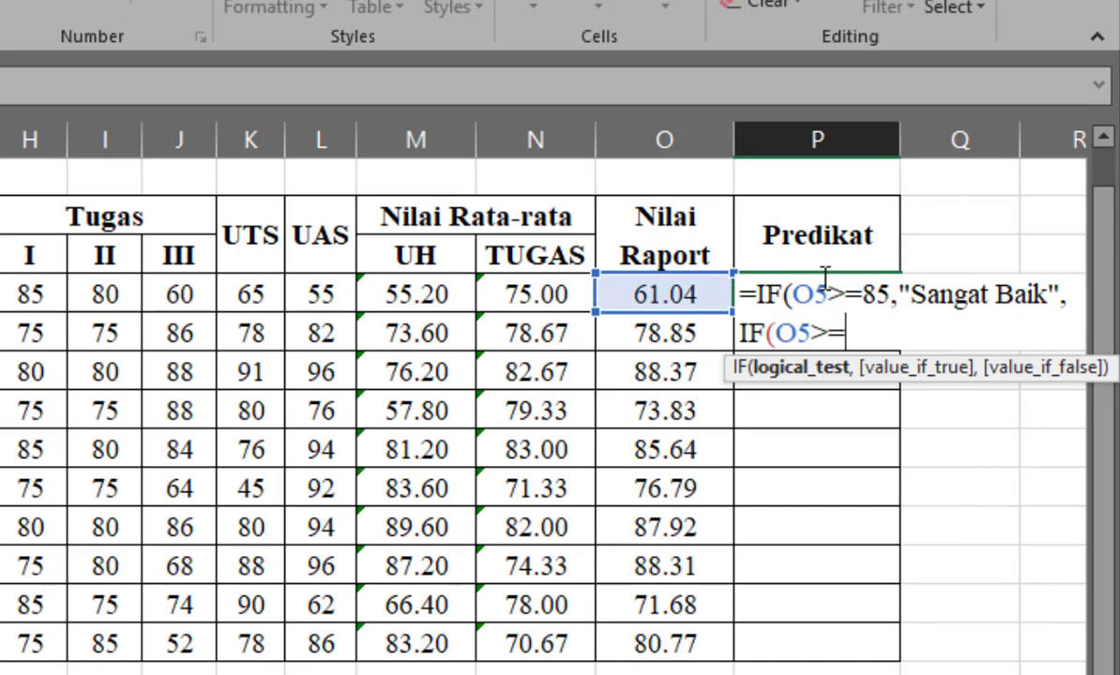
{"action": "type", "text": "70,\""}
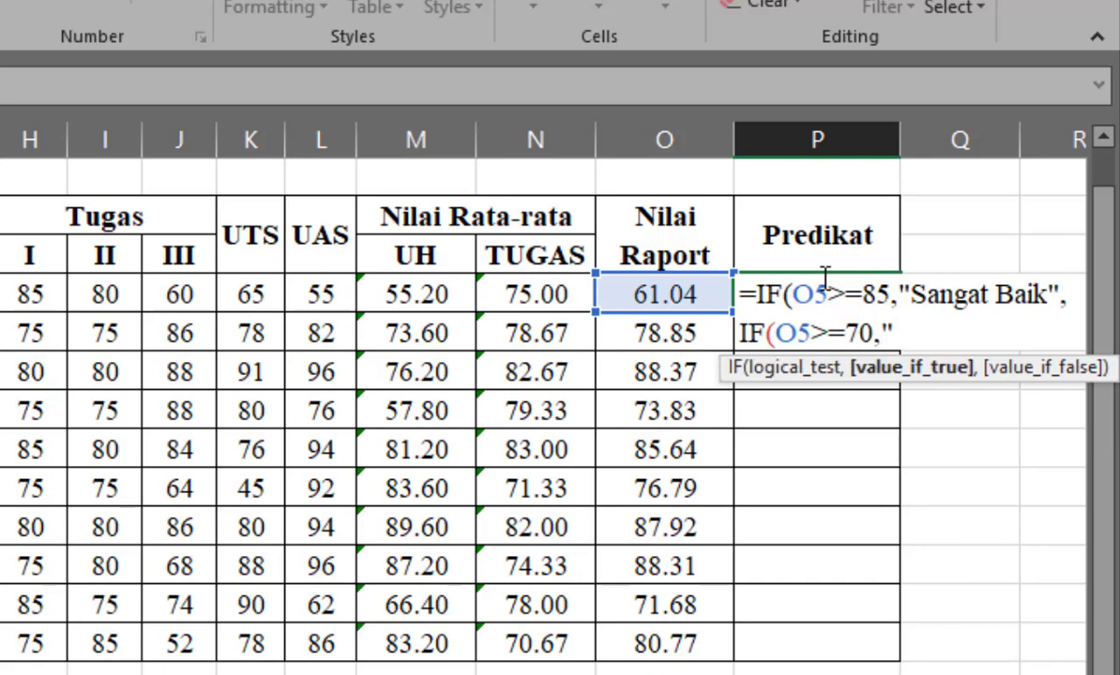
{"action": "type", "text": "Bai"}
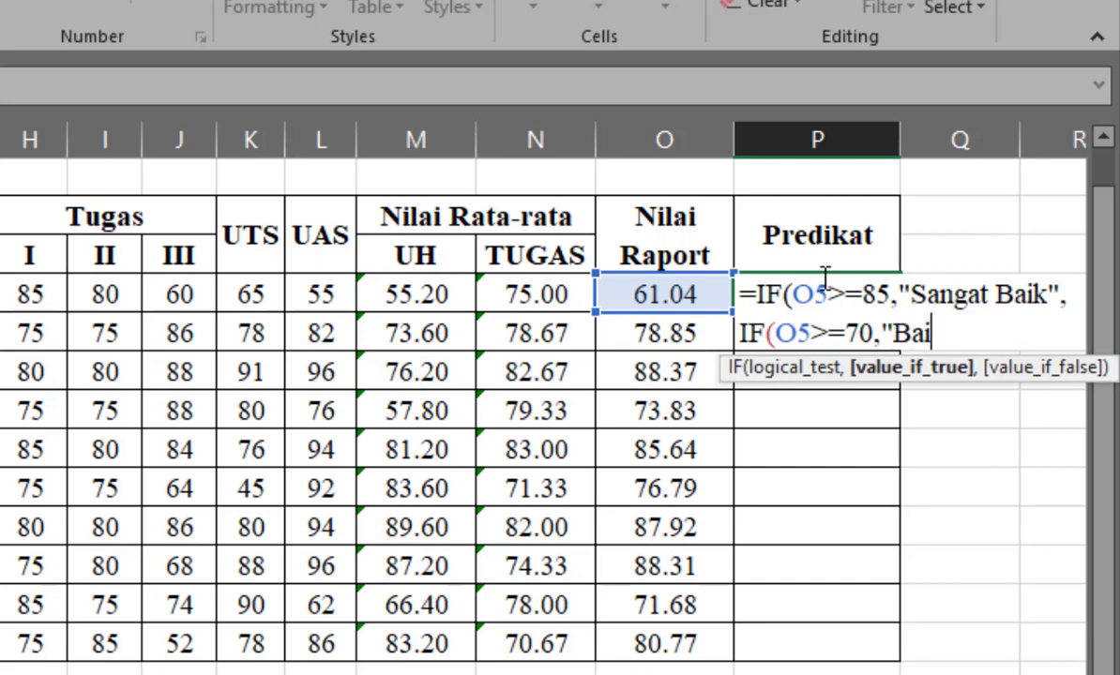
{"action": "type", "text": "k\","}
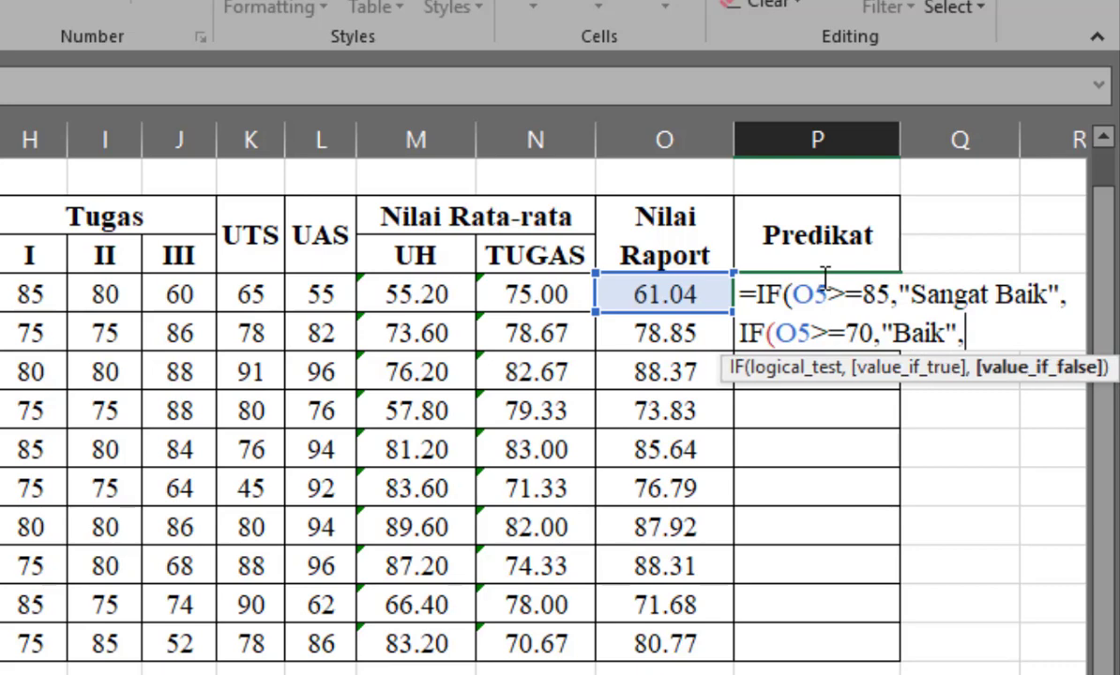
Nest a third IF in the formula, testing O5>=60 with "Cukup Baik" as its true result.
{"action": "type", "text": "IF"}
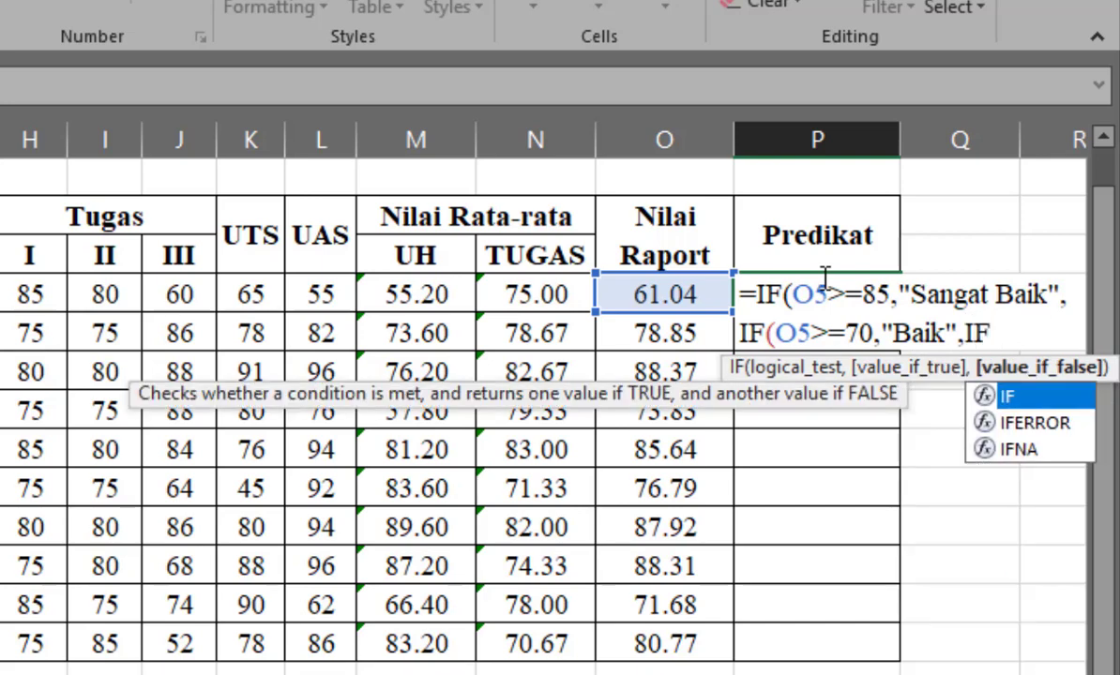
{"action": "type", "text": "("}
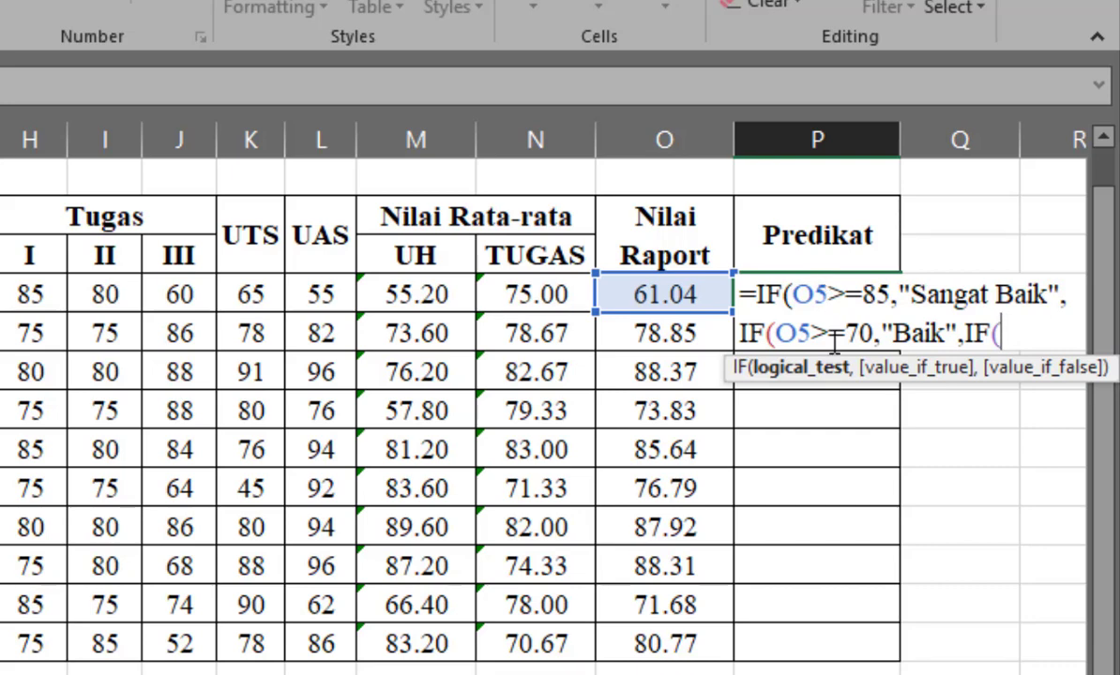
{"action": "left_click", "coordinate": [676, 294]}
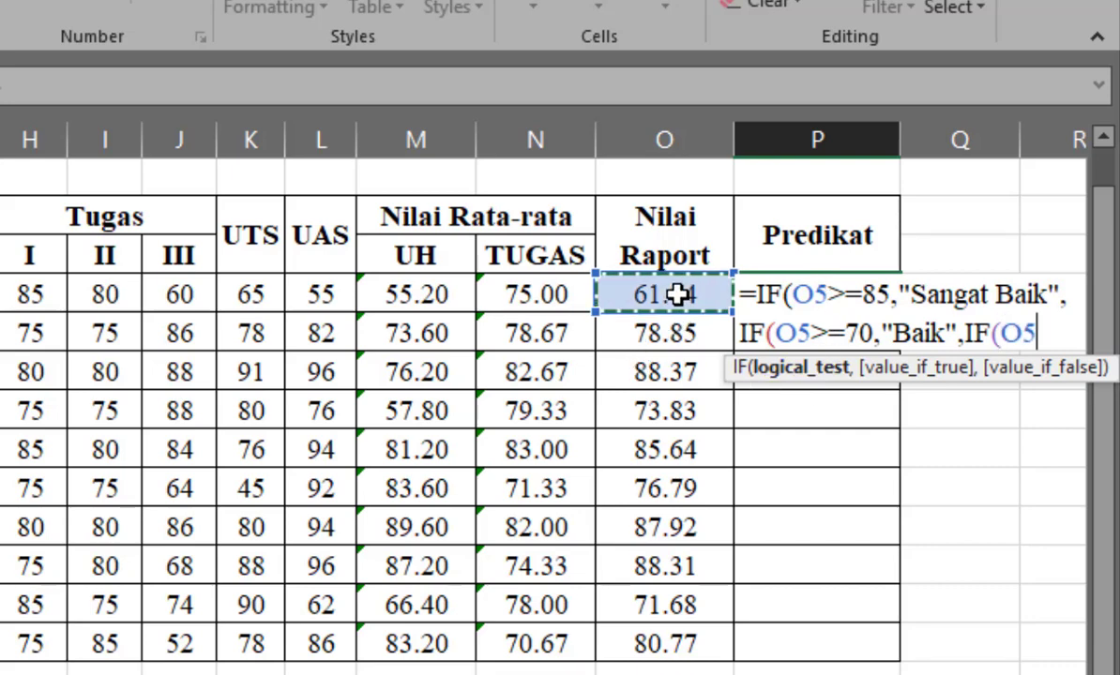
{"action": "type", "text": ">="}
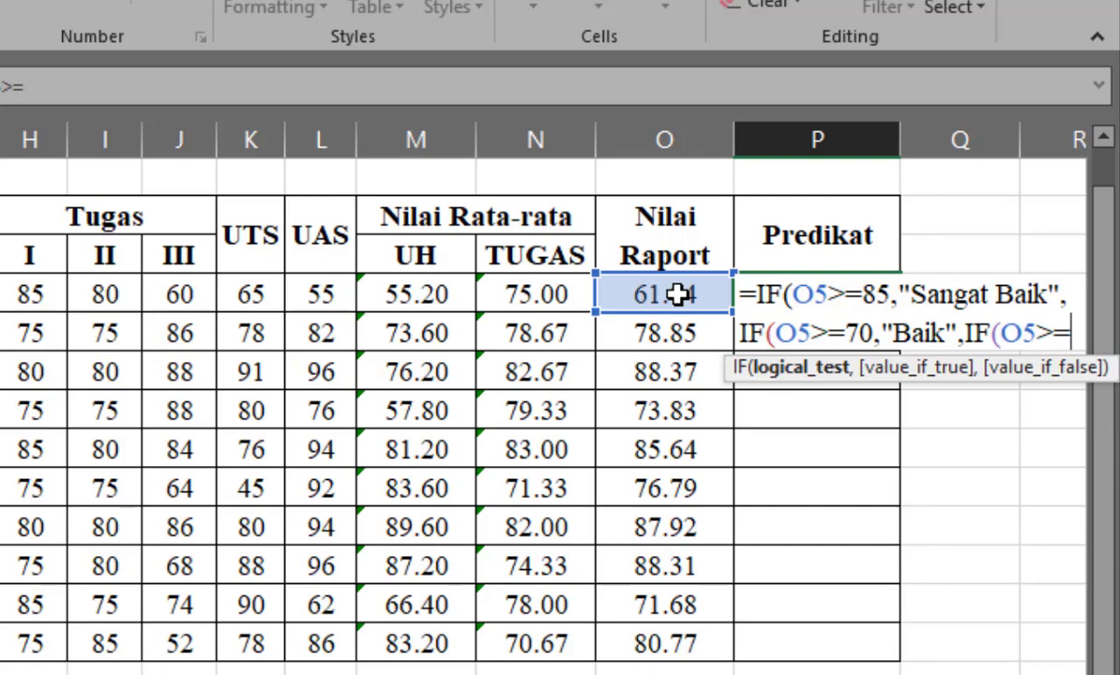
{"action": "type", "text": "60"}
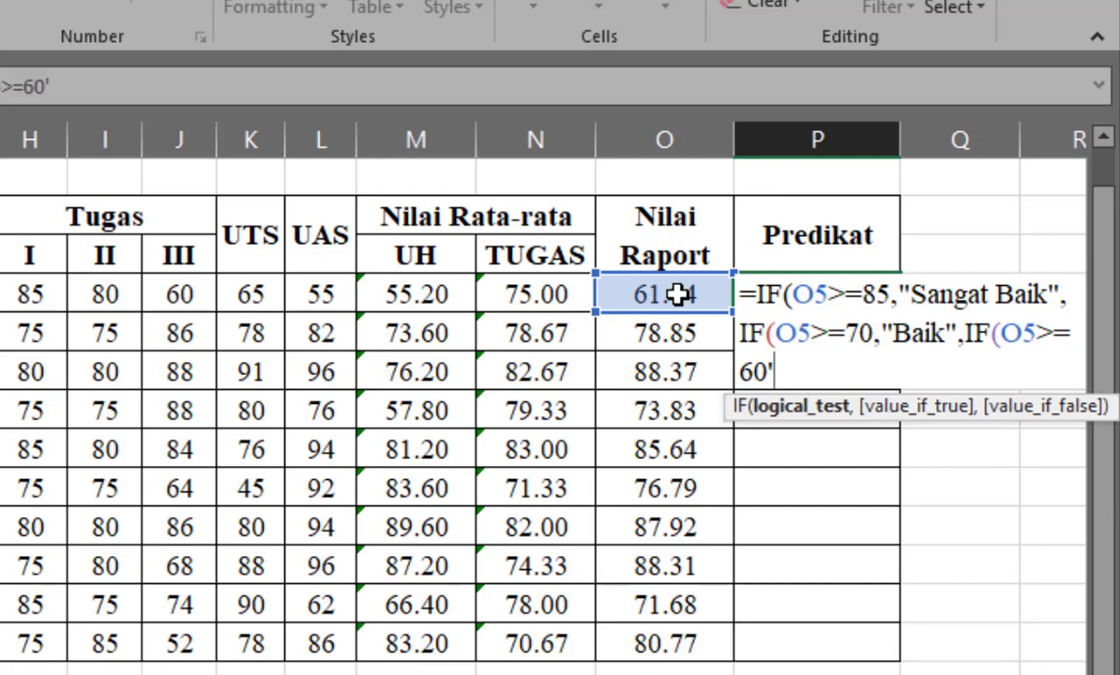
{"action": "key", "text": "BackSpace"}
{"action": "type", "text": ",\""}
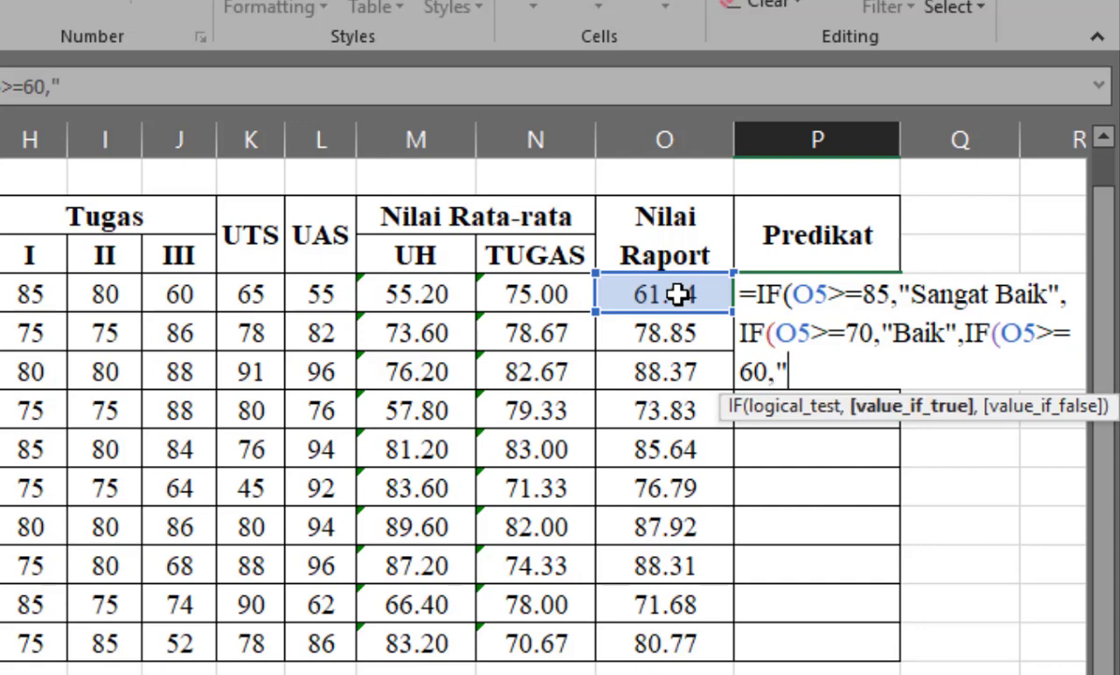
{"action": "type", "text": "Cu"}
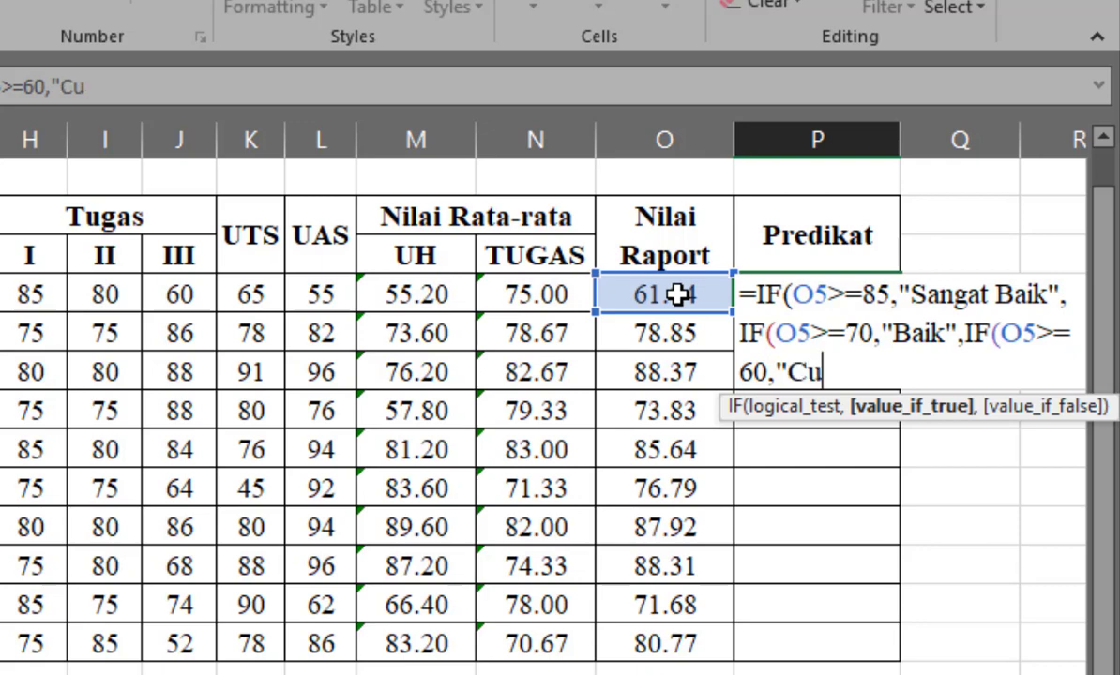
{"action": "type", "text": "kup "}
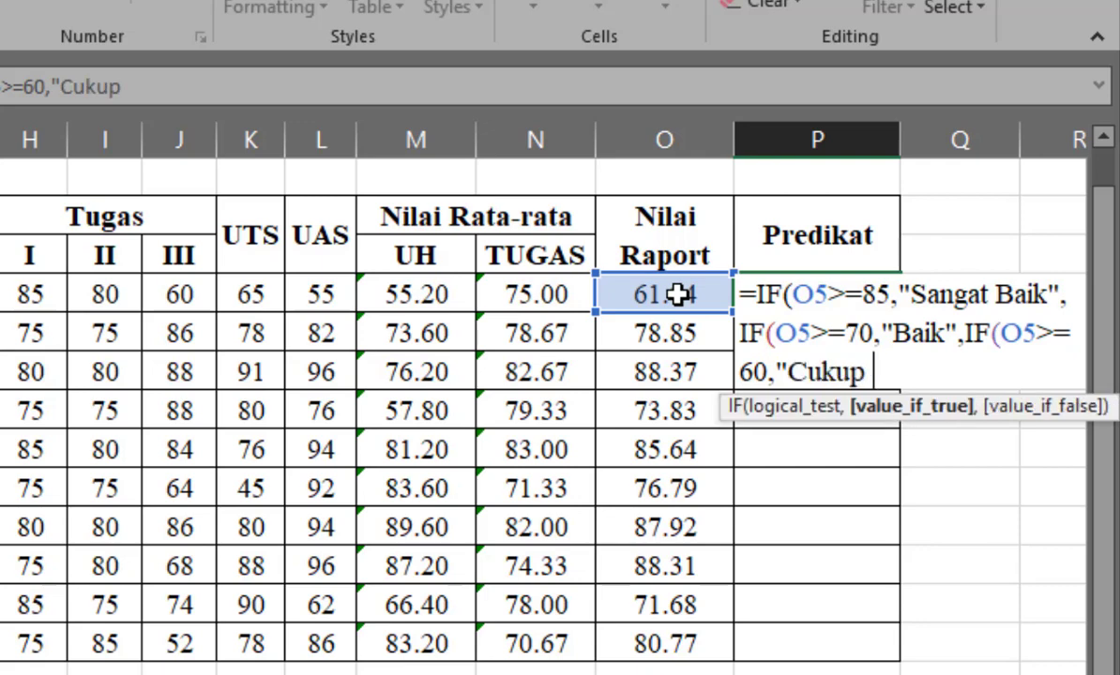
{"action": "type", "text": "Baik\""}
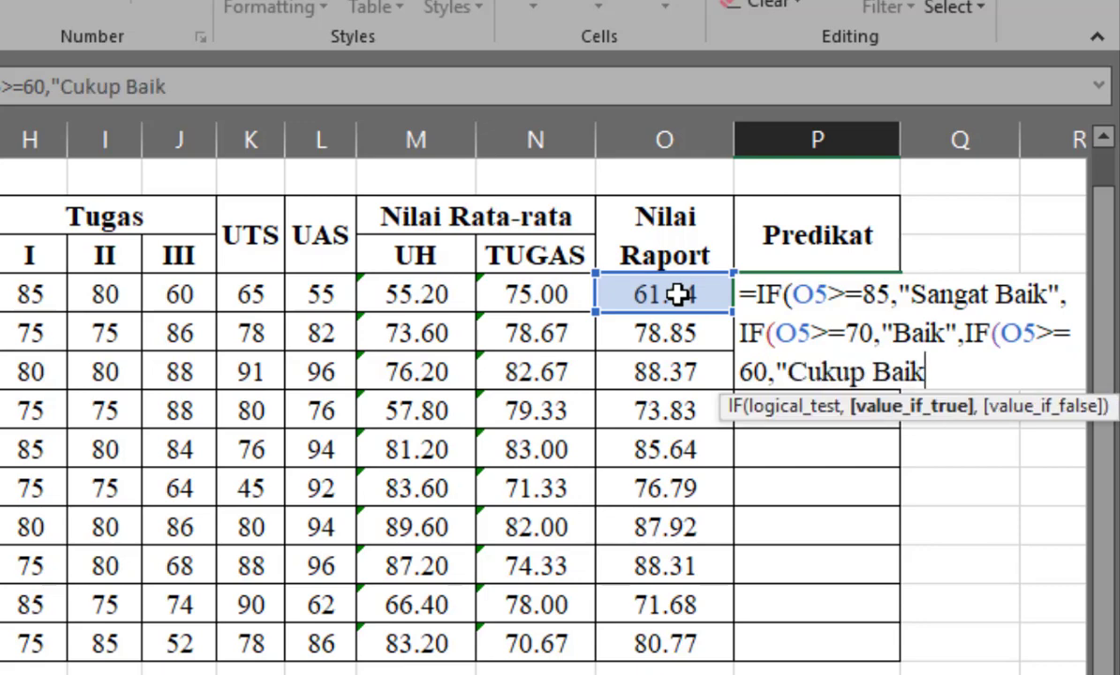
{"action": "type", "text": ","}
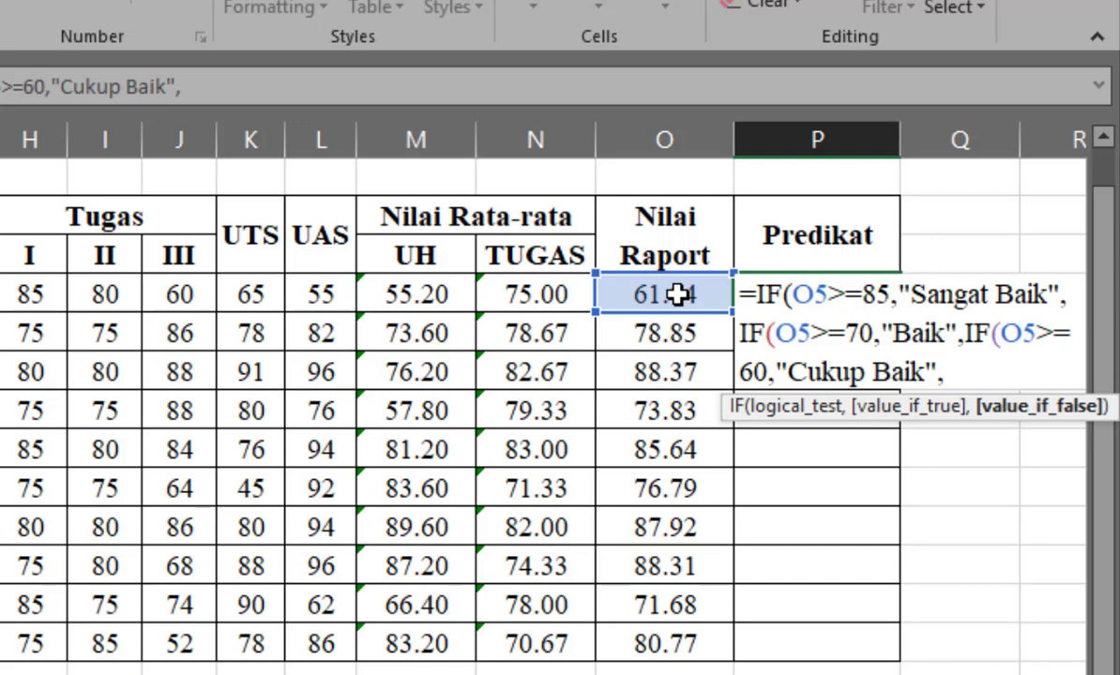
Add "Kurang Baik" as the last false result, close and enter the P5 formula, and accept the proposed correction of the closing parentheses.
{"action": "type", "text": "\"Kura"}
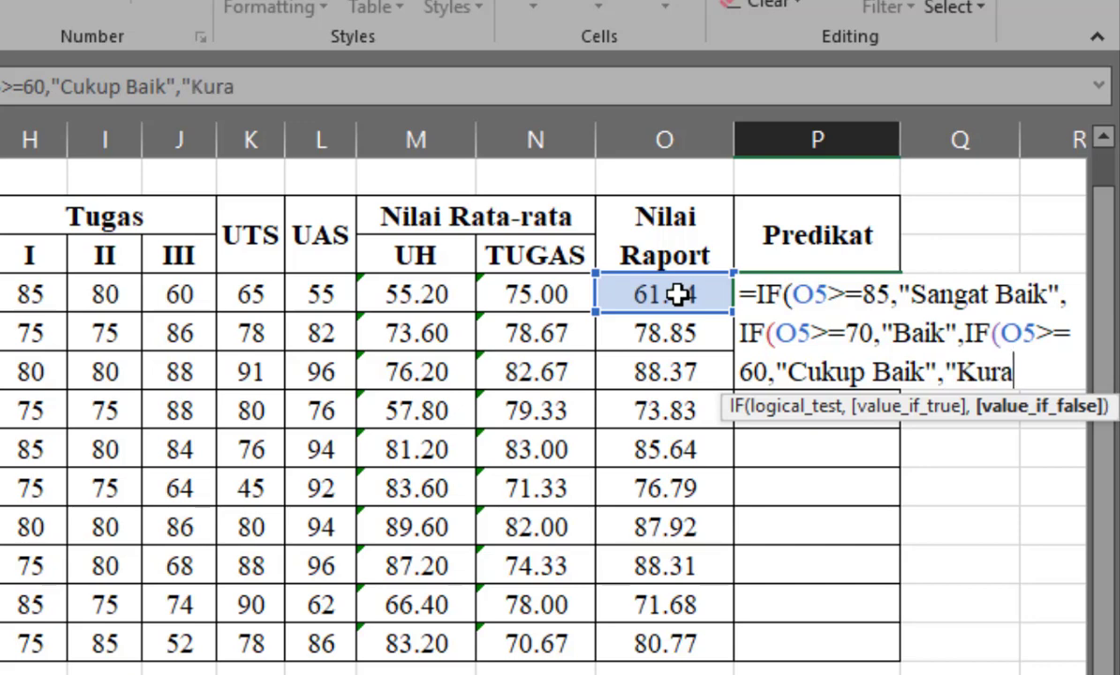
{"action": "type", "text": "ng B"}
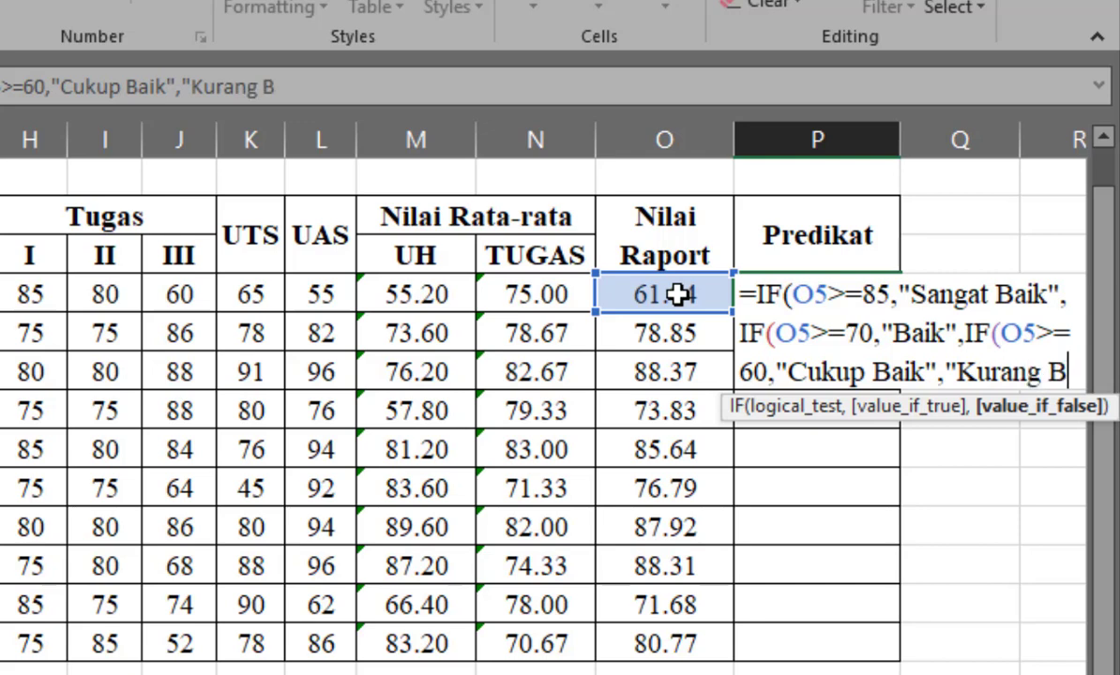
{"action": "type", "text": "aik\""}
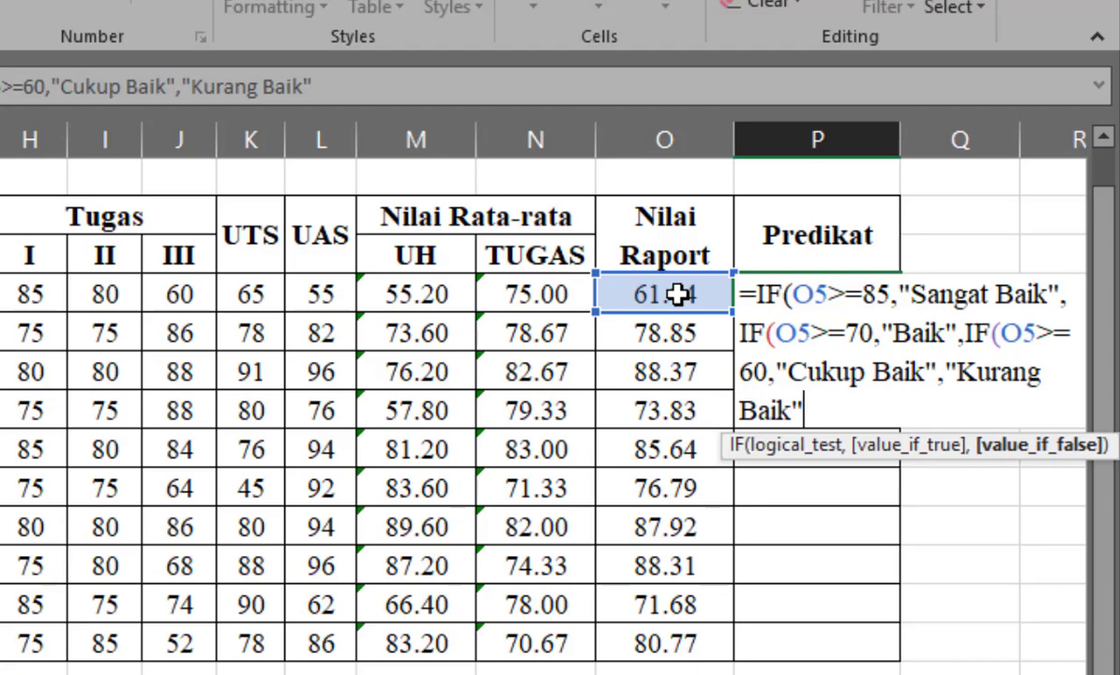
{"action": "type", "text": ")"}
{"action": "key", "text": "Return"}
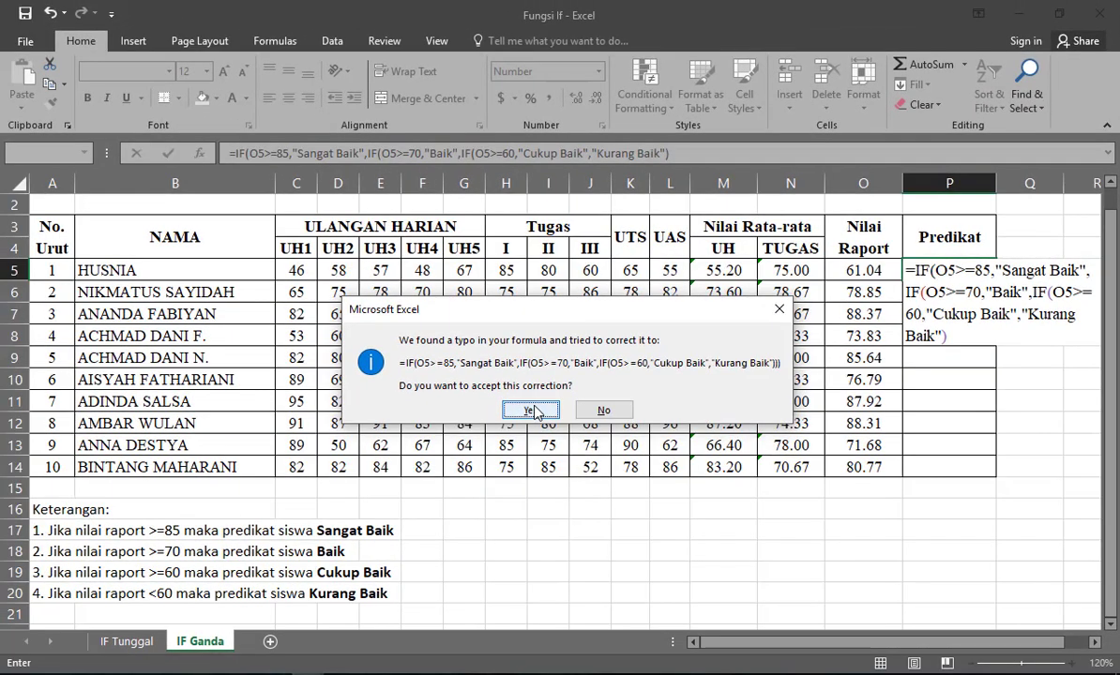
{"action": "left_click", "coordinate": [530, 411]}
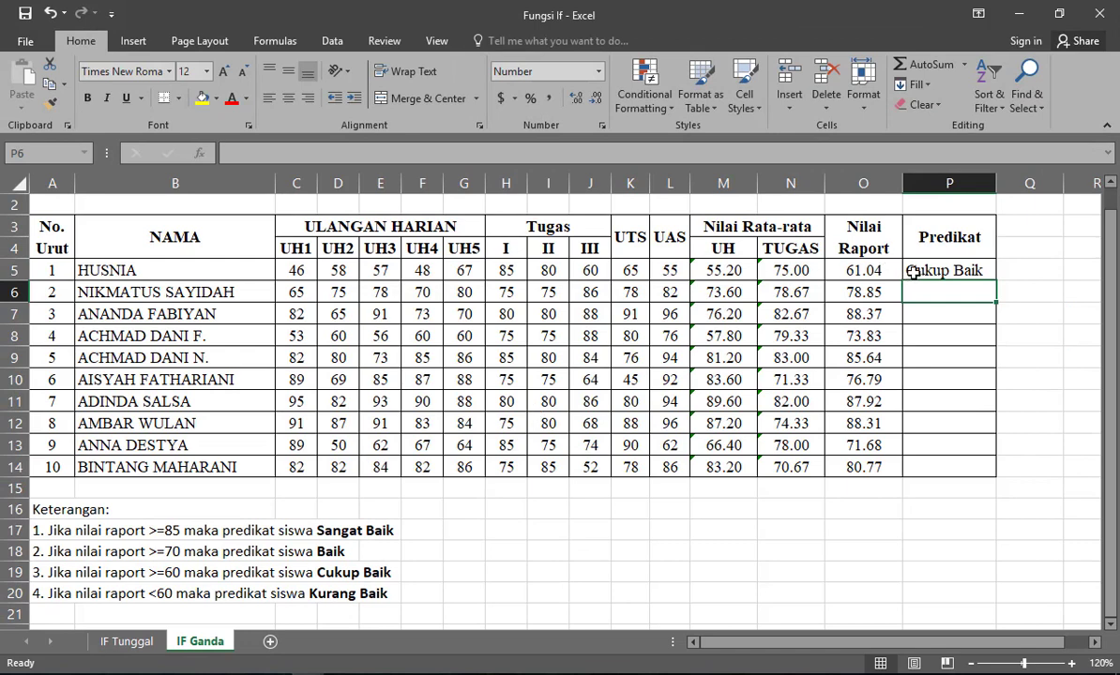
Fill the nested IF formula from P5 down to P14 in the Predikat column, then select cell O5.
{"action": "left_click", "coordinate": [938, 277]}
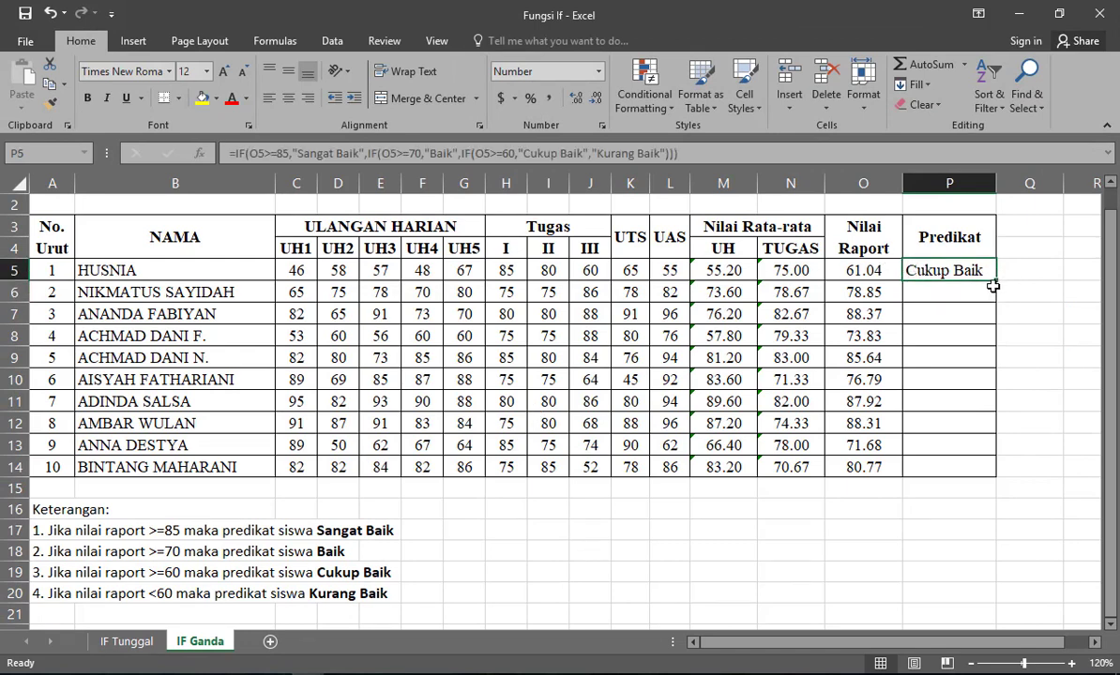
{"action": "left_click_drag", "start_coordinate": [993, 280], "coordinate": [1001, 471]}
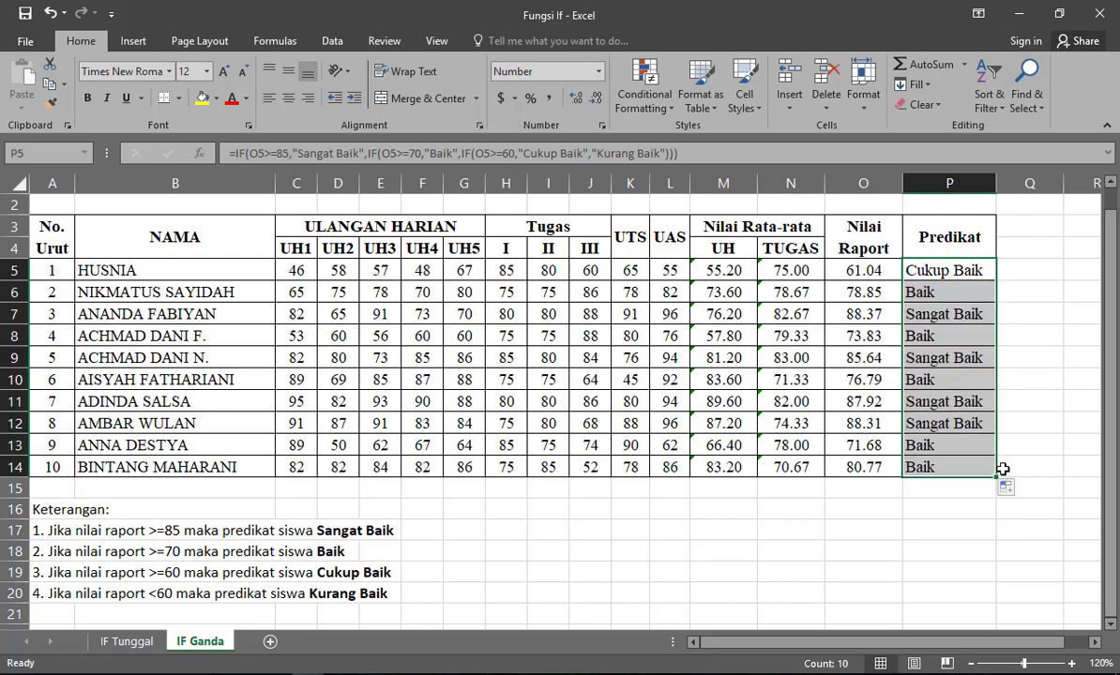
{"action": "left_click", "coordinate": [856, 269]}
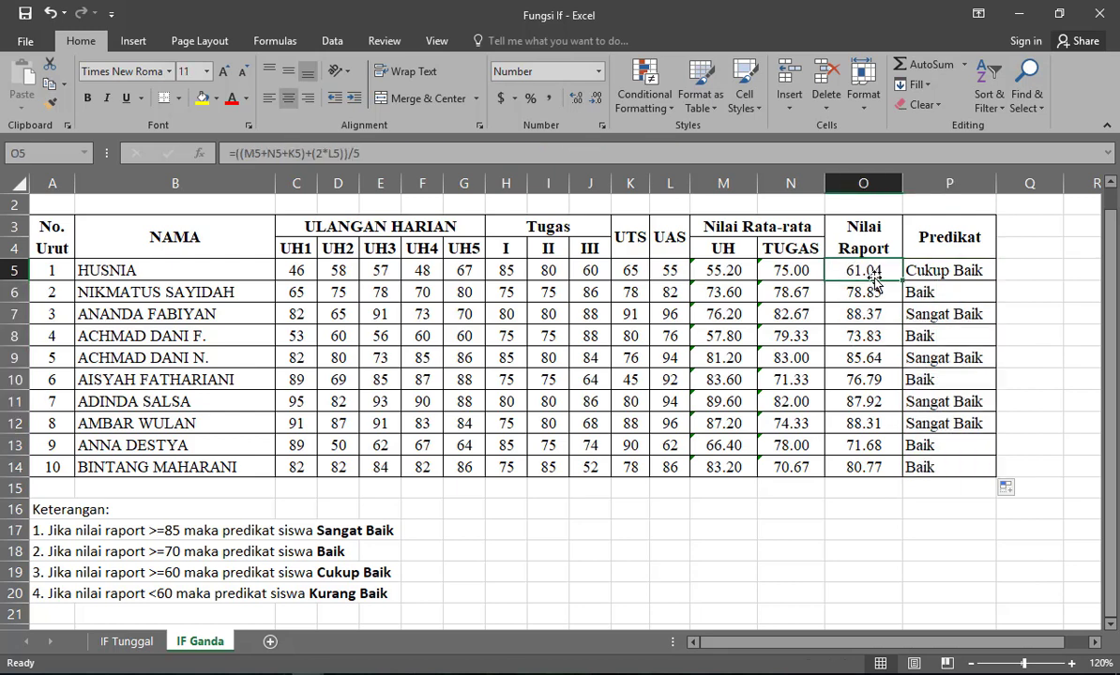